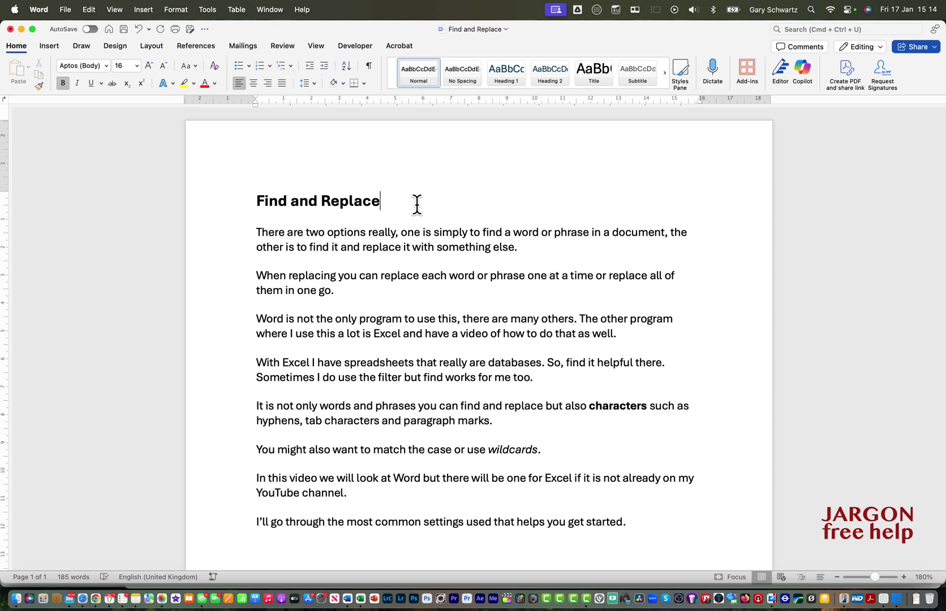
Point out the bold word 'characters' and the italic word 'wildcards' by selecting them
left_click_drag(589, 406, 648, 405)
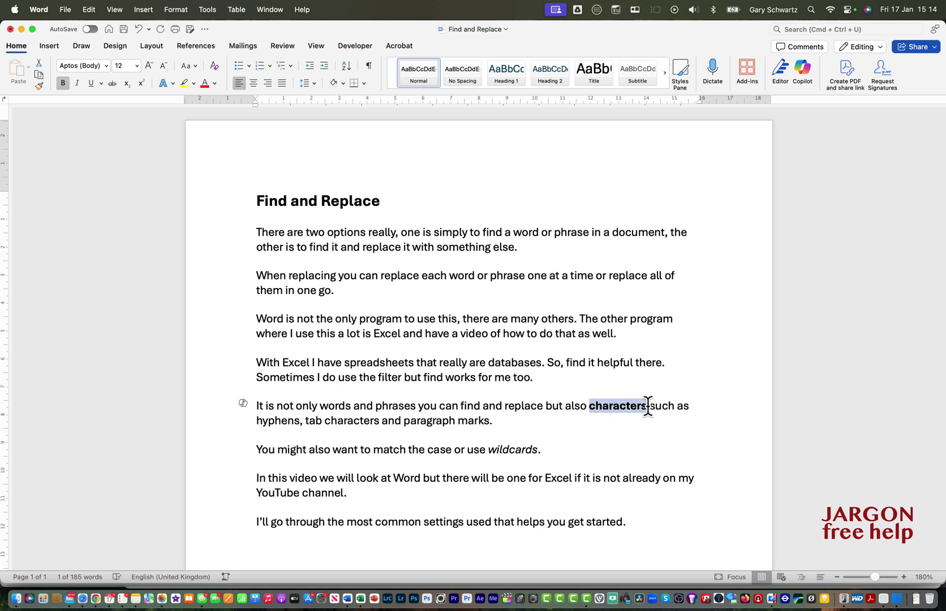
left_click(648, 406)
left_click_drag(487, 449, 538, 450)
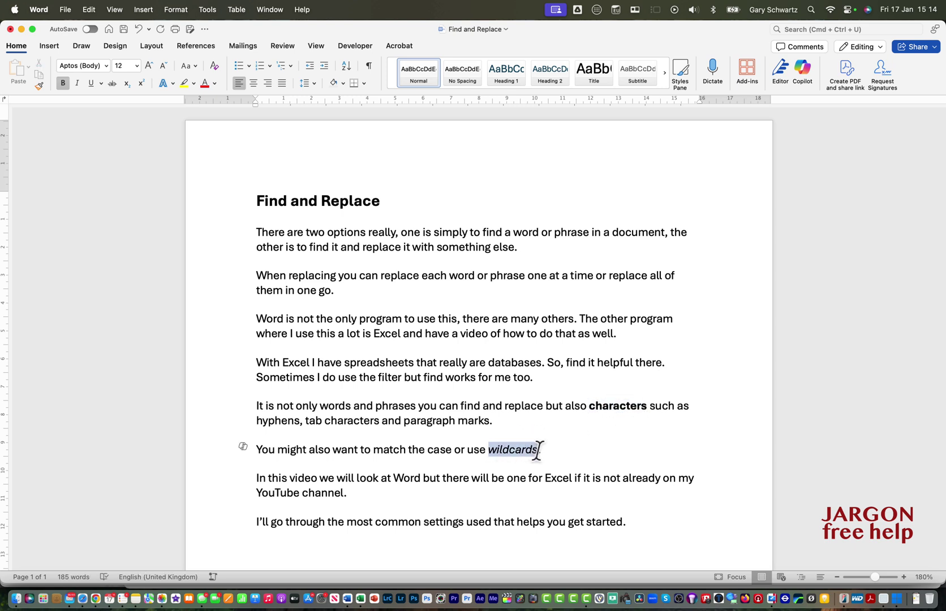
left_click(557, 428)
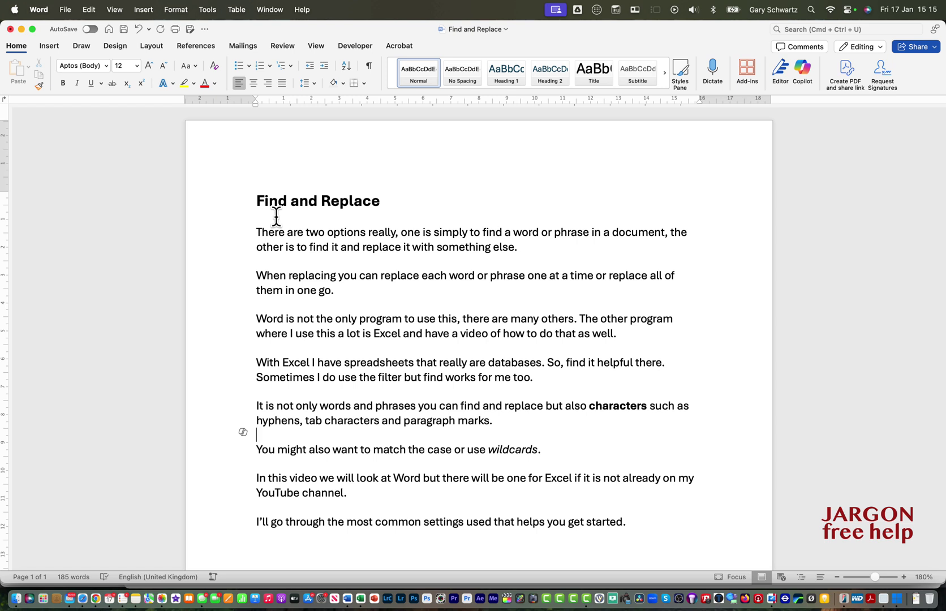
Run a quick Cmd+F search of the document for 'excel'
key("super+f")
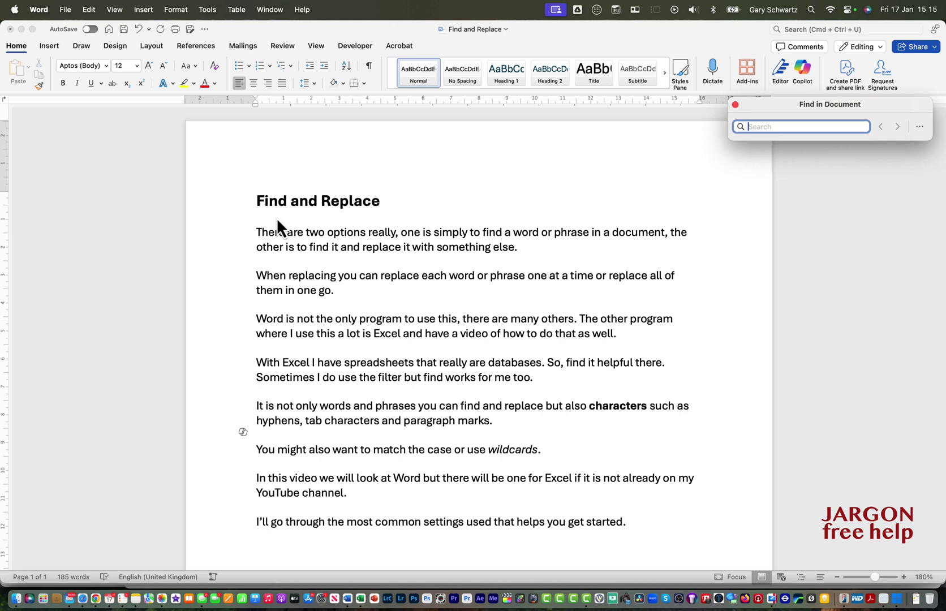
type("excel")
key("Return")
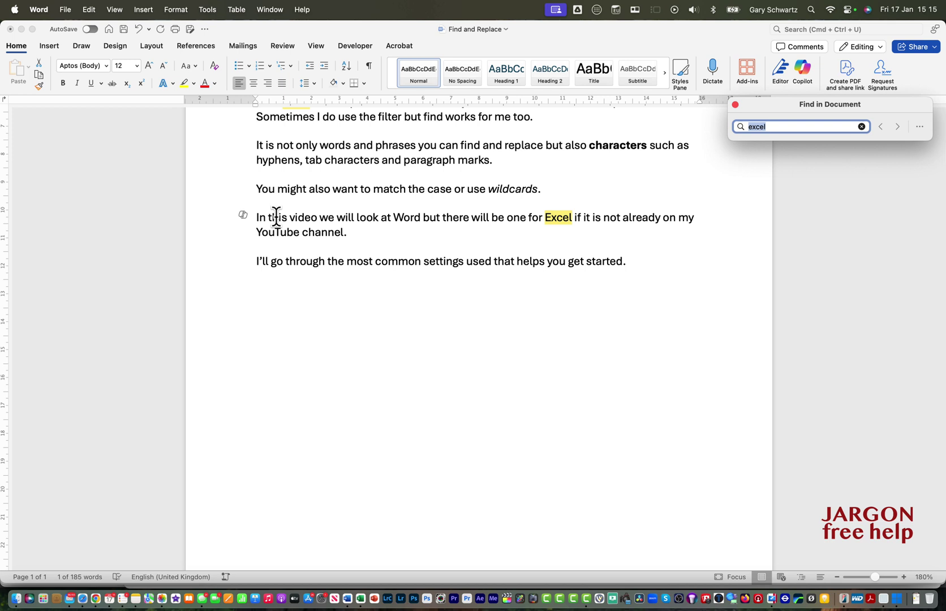
scroll(413, 259, "up", 1)
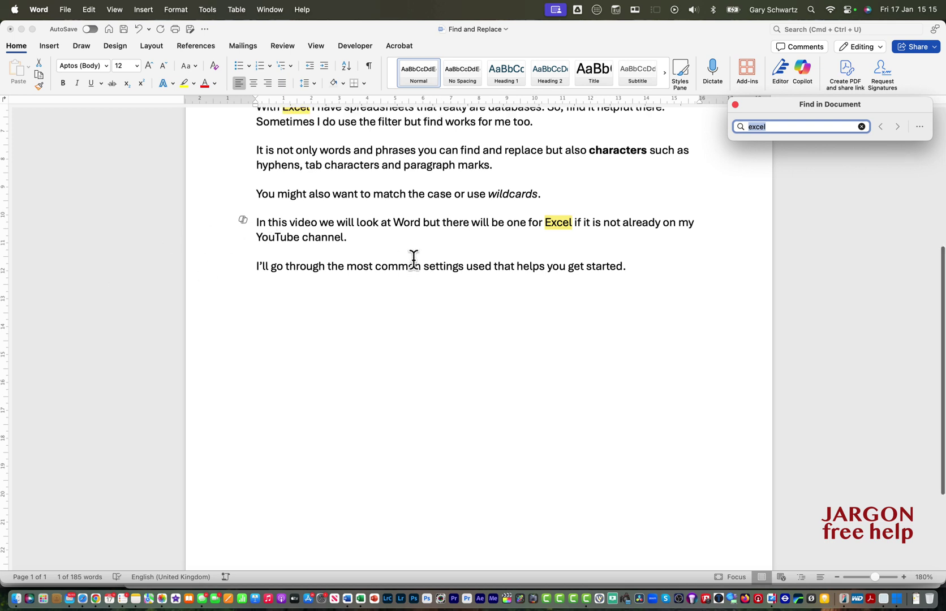
scroll(413, 258, "up", 5)
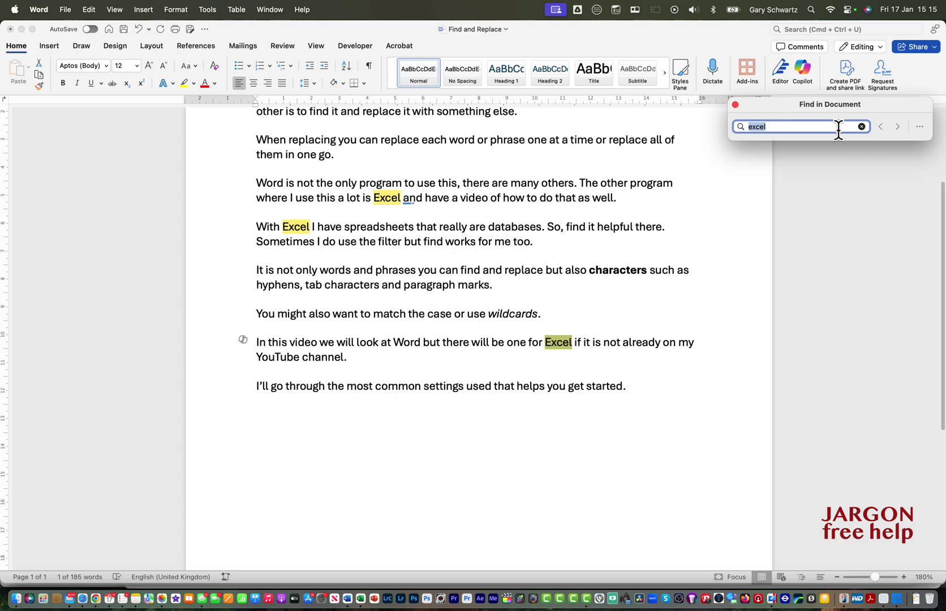
Step forward and back through the three Excel matches, then clear the search
left_click(897, 127)
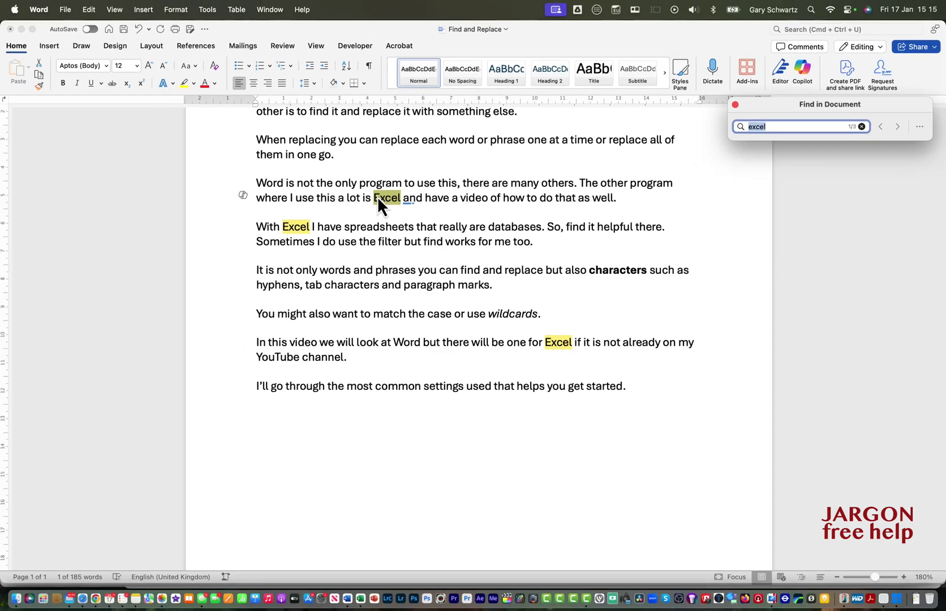
left_click(898, 127)
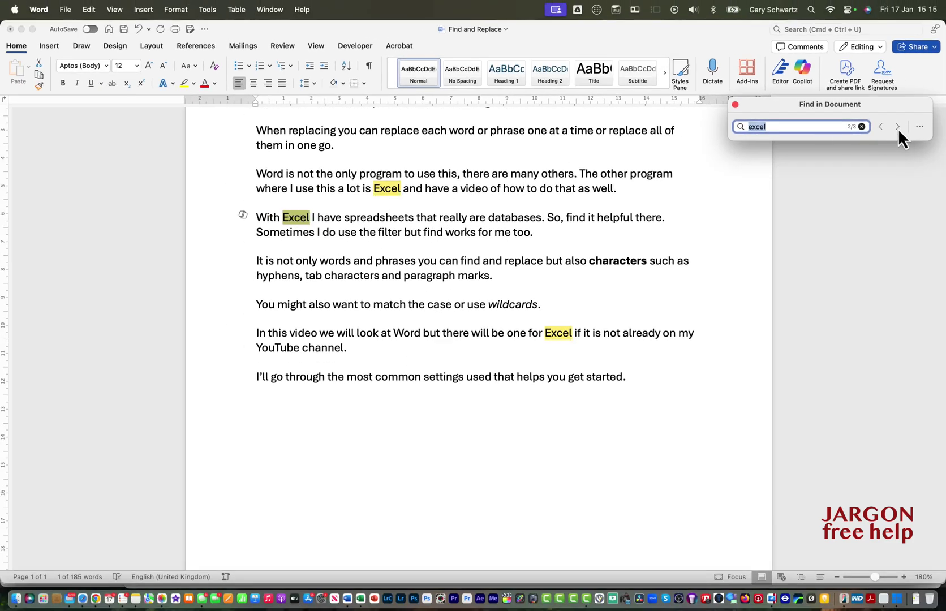
left_click(898, 127)
left_click(881, 128)
left_click(881, 128)
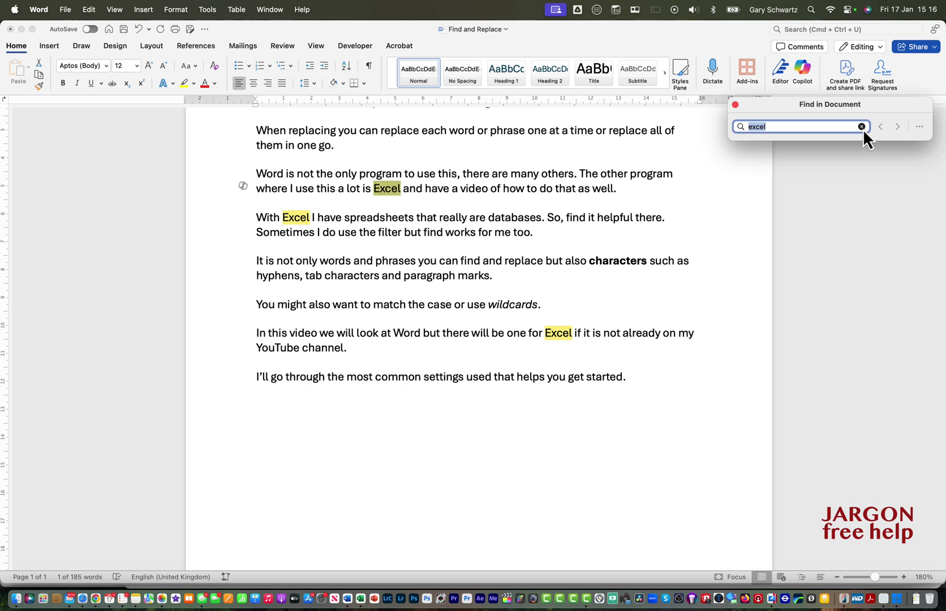
left_click(861, 126)
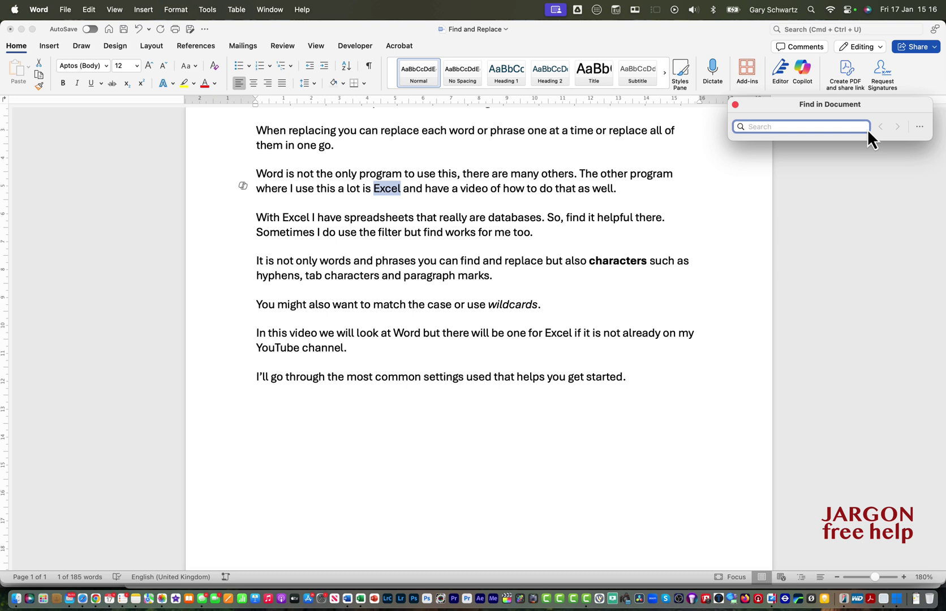
List the search matches in the sidebar via More Options, then close that pane
left_click(918, 126)
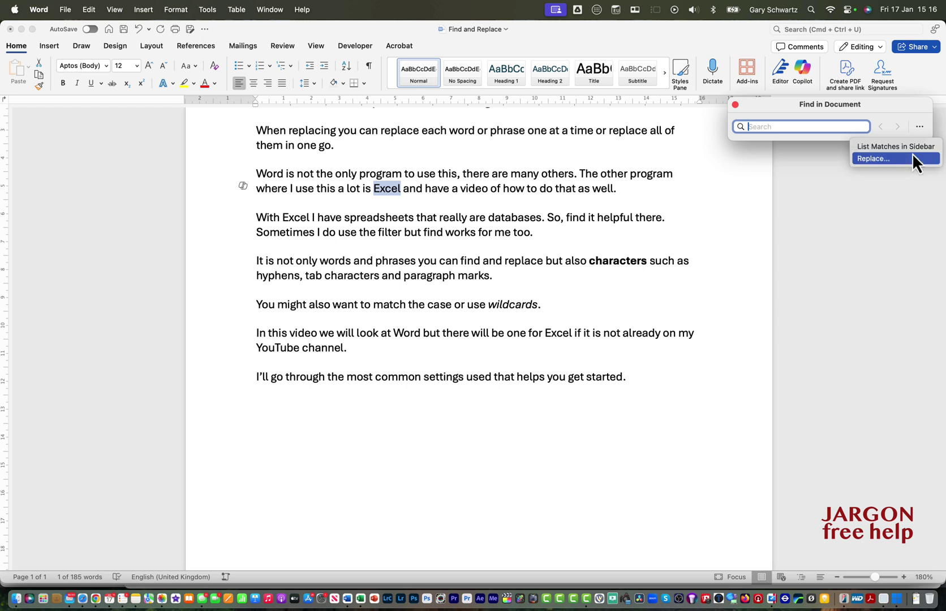
left_click(911, 149)
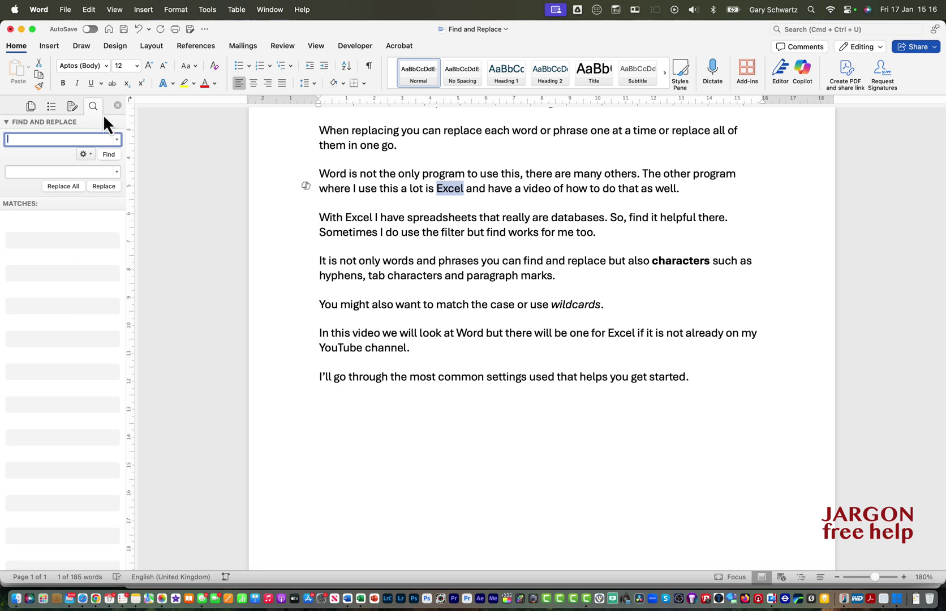
left_click(117, 106)
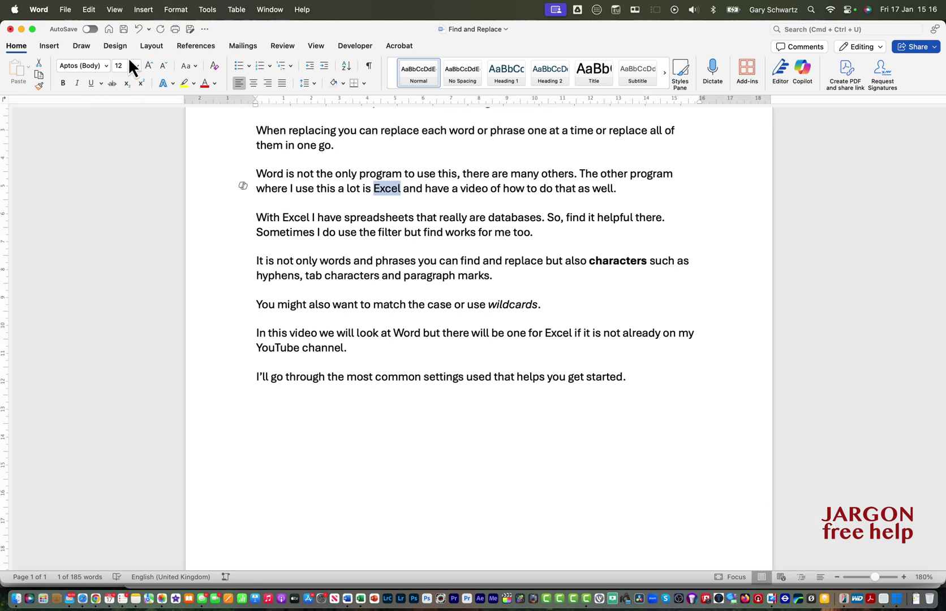
Reopen the Find and Replace side pane from Edit > Find > Replace
left_click(89, 9)
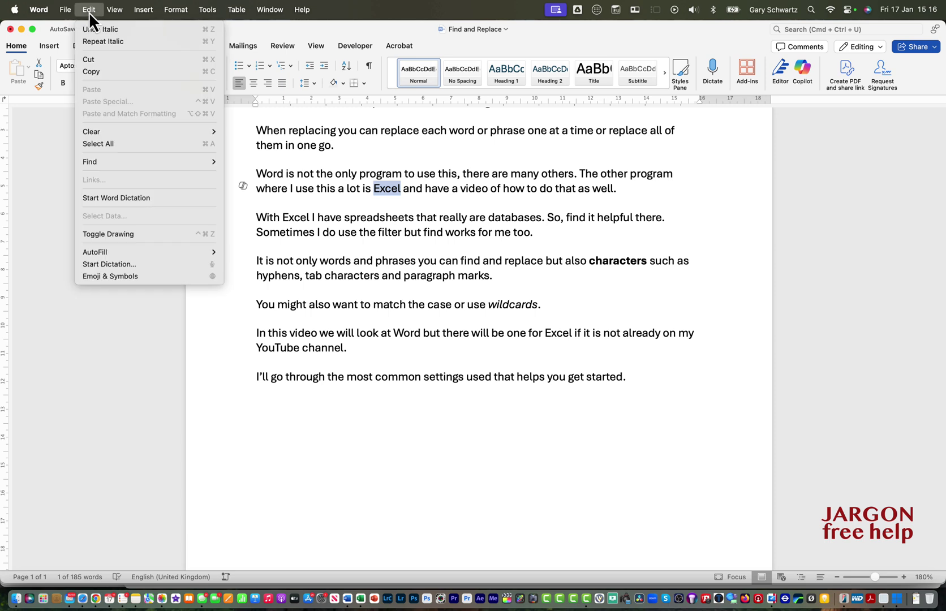
mouse_move(132, 160)
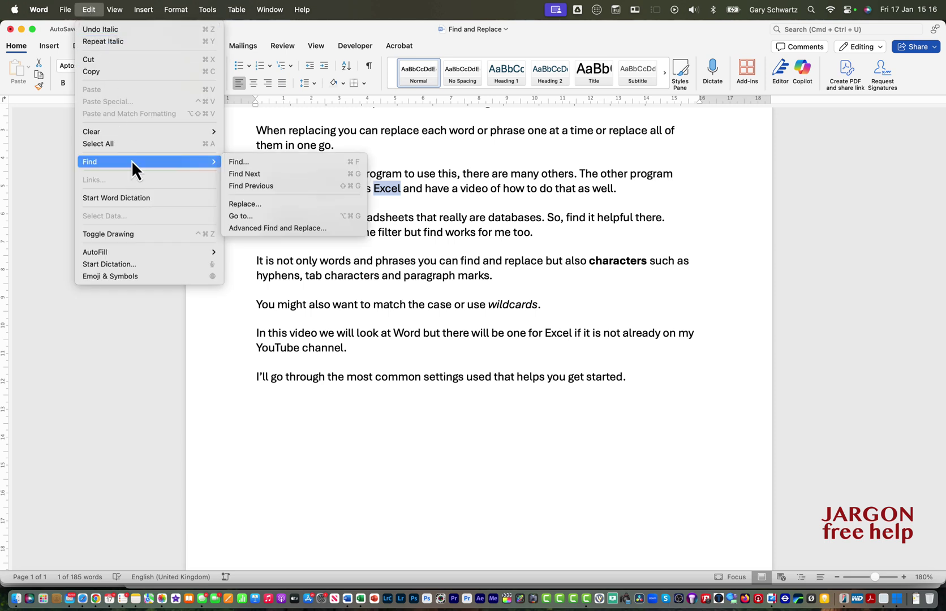
left_click(248, 204)
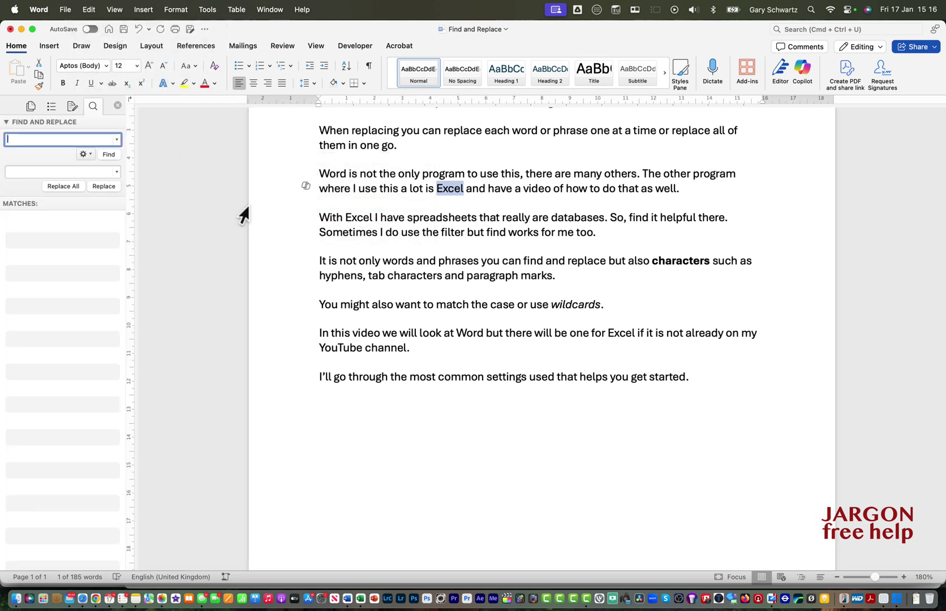
left_click(91, 9)
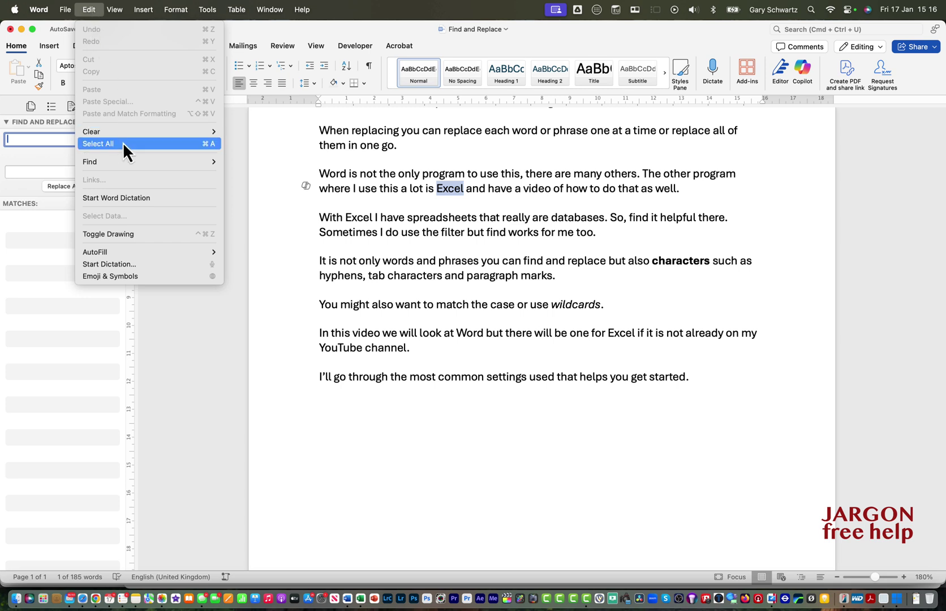
mouse_move(125, 166)
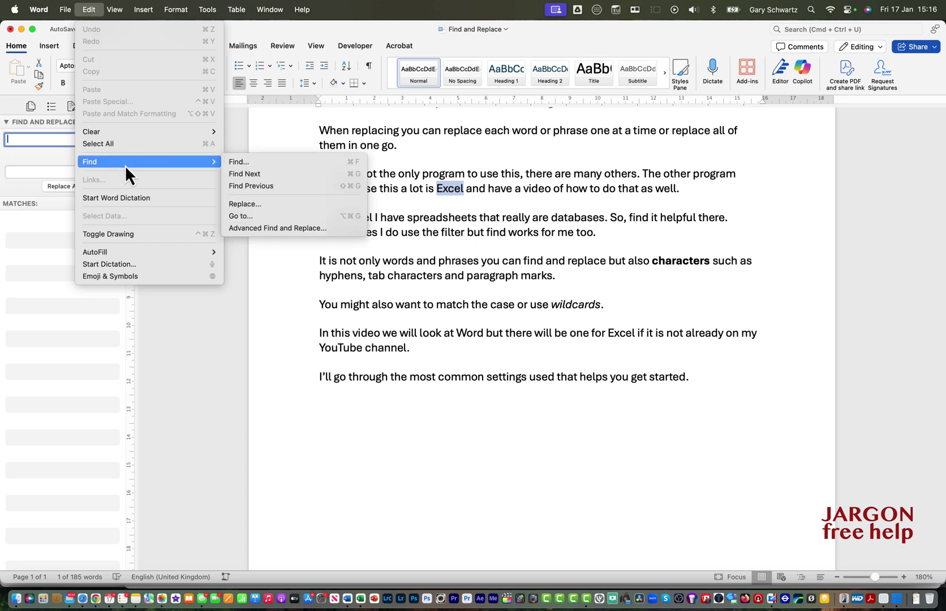
left_click(260, 177)
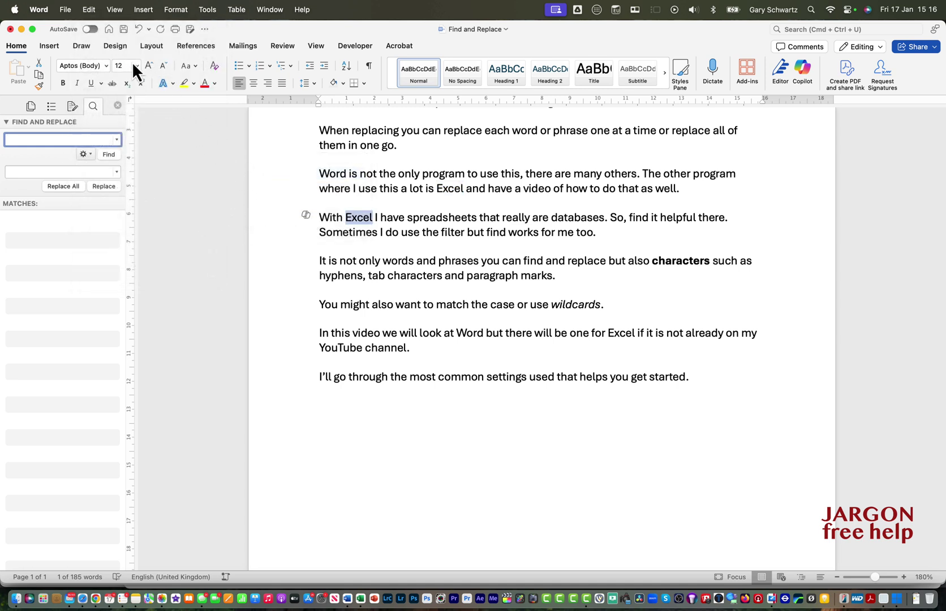
left_click(88, 8)
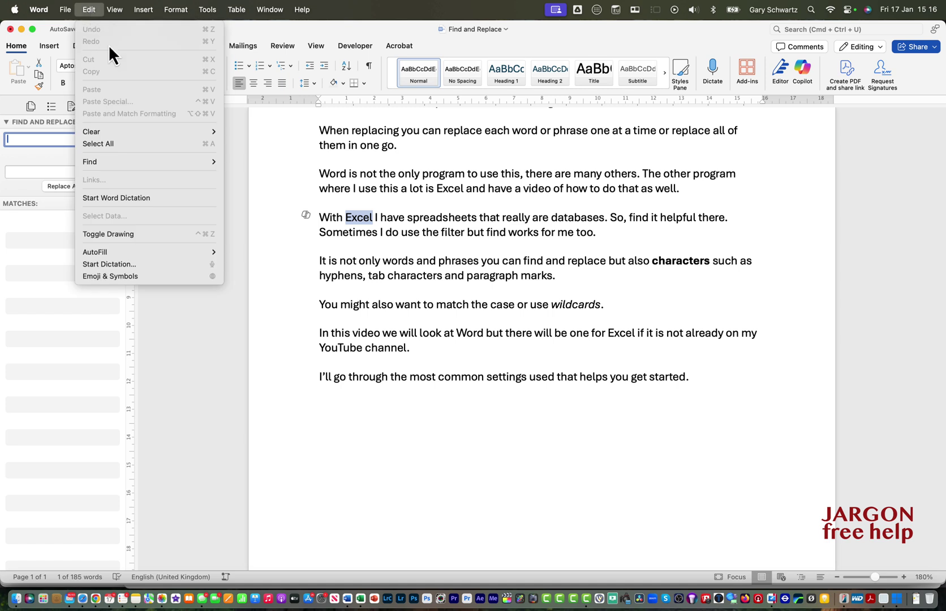
mouse_move(170, 163)
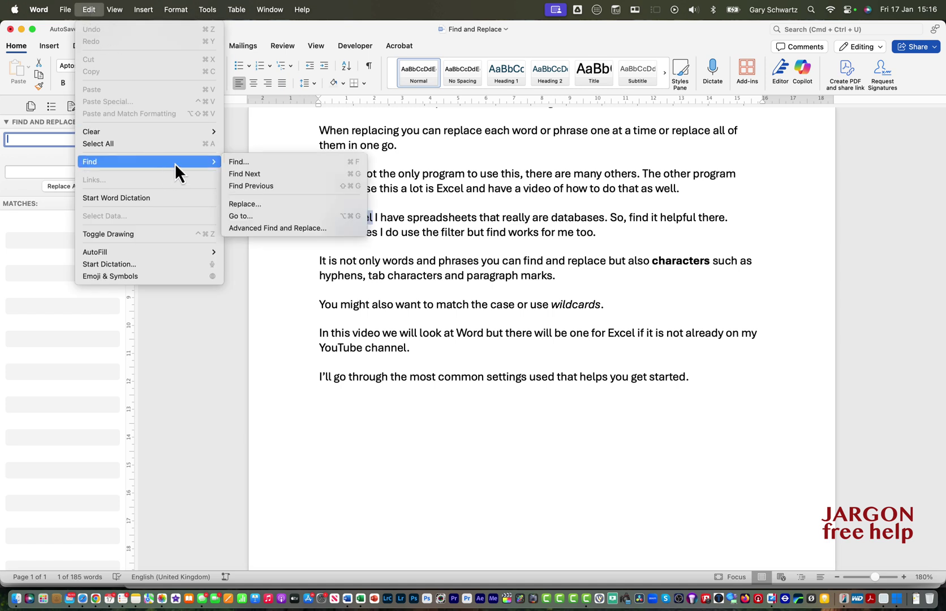
left_click(267, 185)
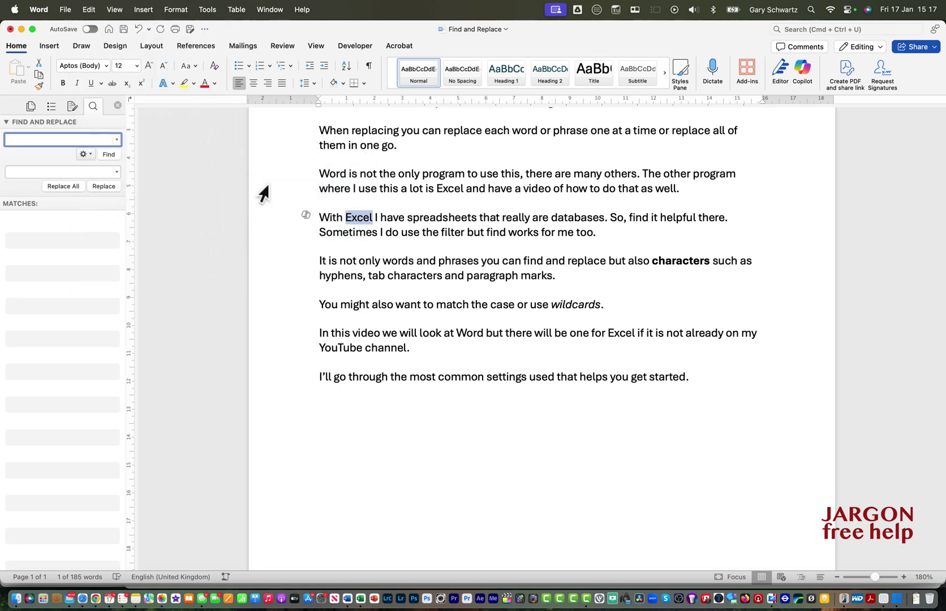
left_click(423, 220)
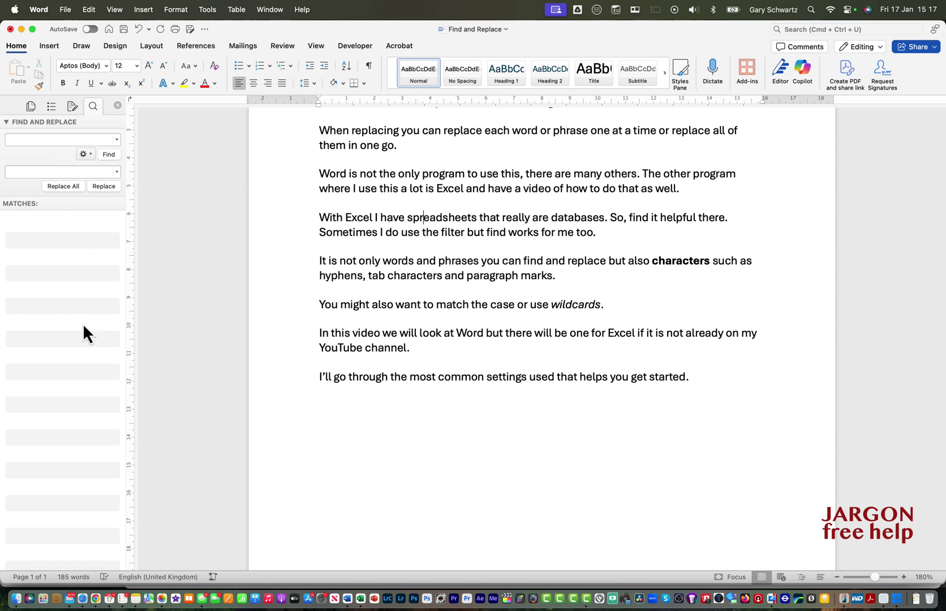
Enter 'Excel' in the pane's search field and find all occurrences
left_click(43, 137)
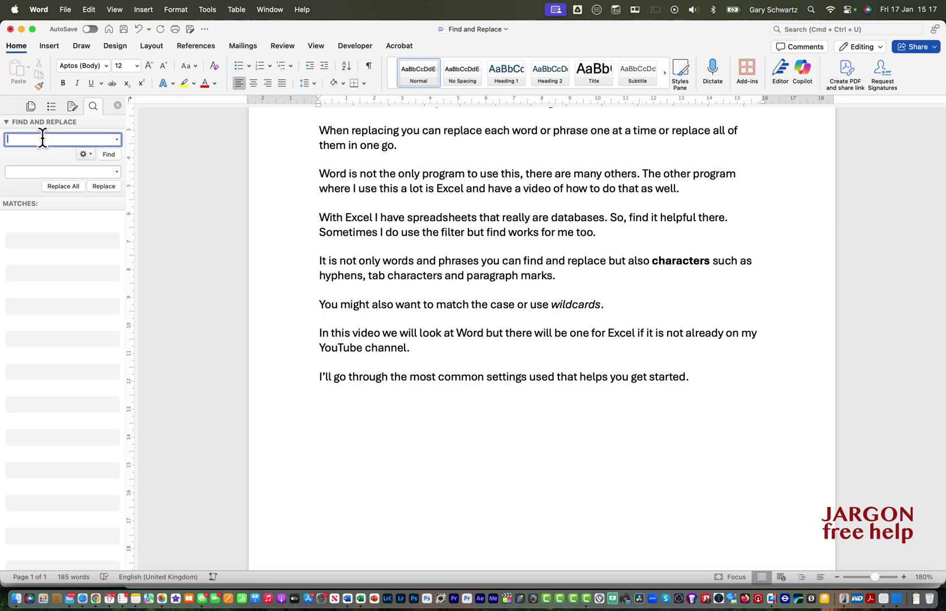
type("Excel")
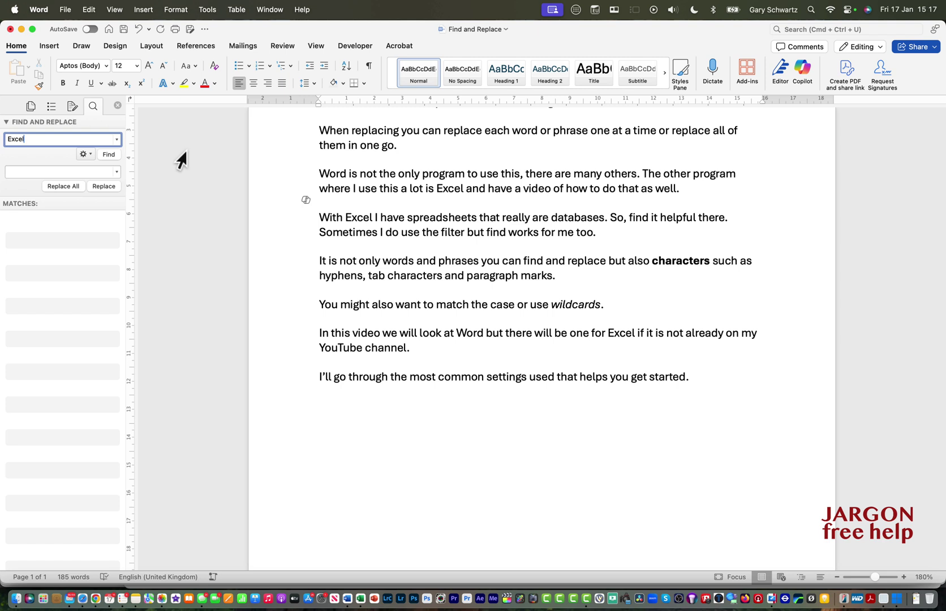
left_click(109, 154)
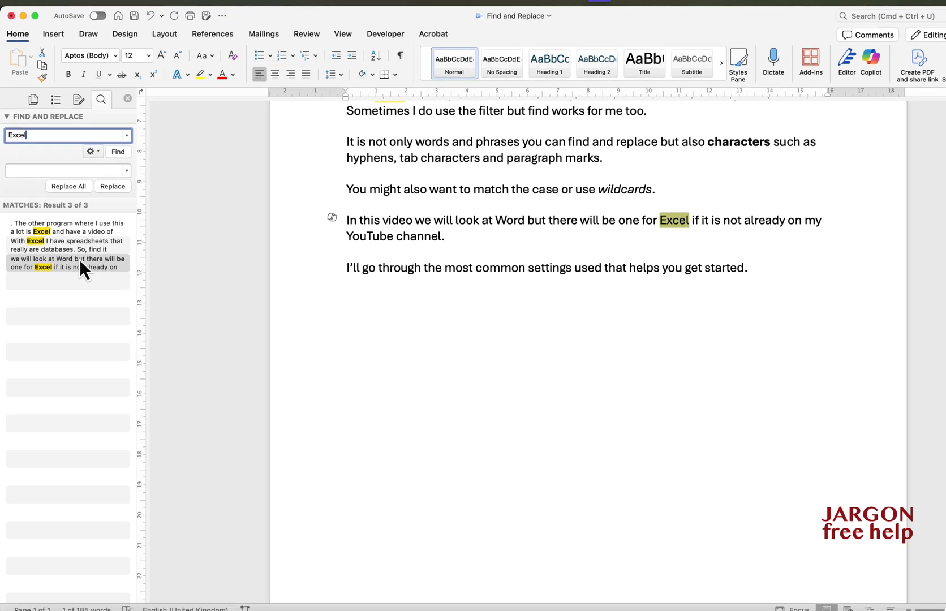
Jump to each of the three Excel matches in the list, then back to the first
left_click(77, 227)
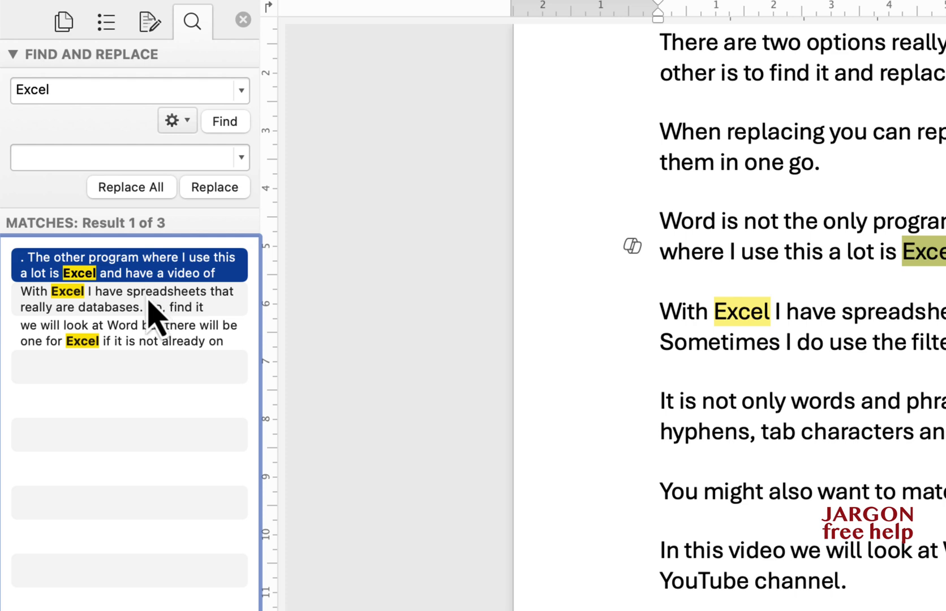
left_click(150, 310)
left_click(158, 338)
left_click(160, 305)
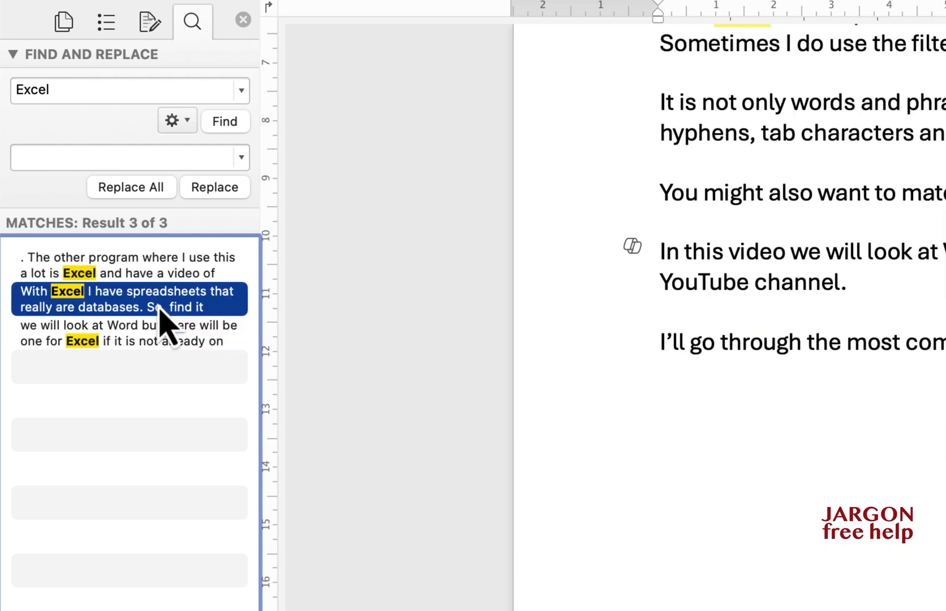
left_click(160, 263)
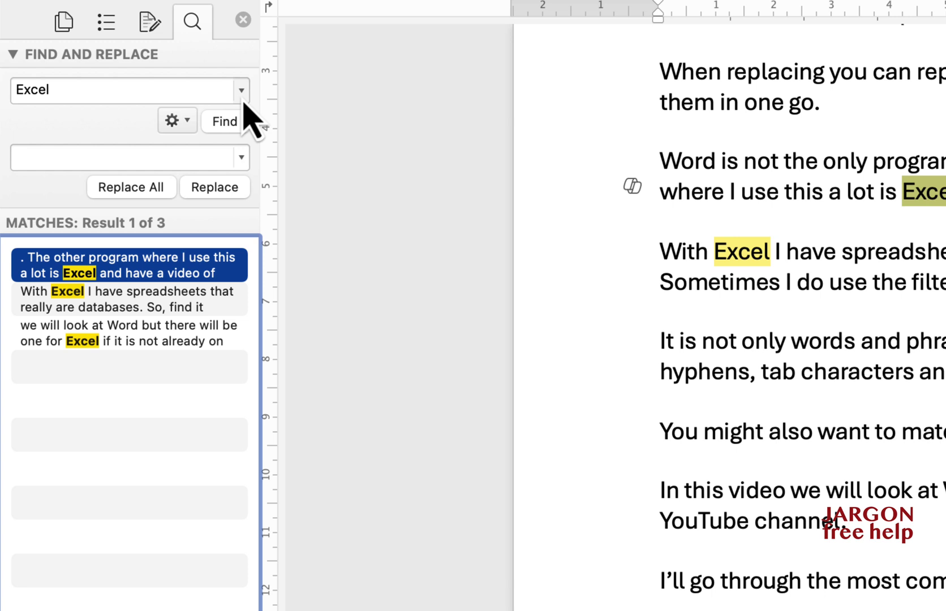
Enter 'Microsoft Ex' as the replacement and replace the first Excel match
left_click(200, 156)
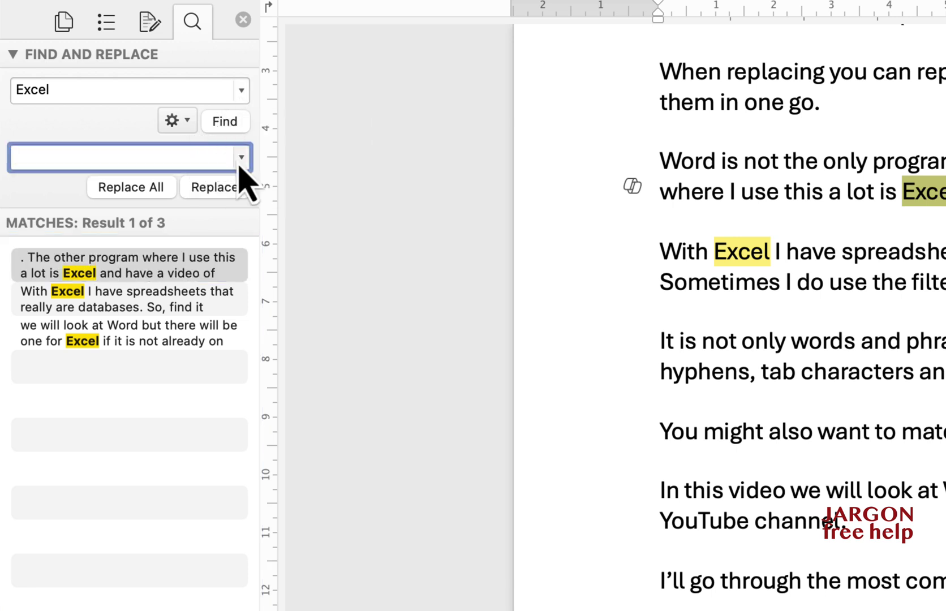
type("Microsoft ")
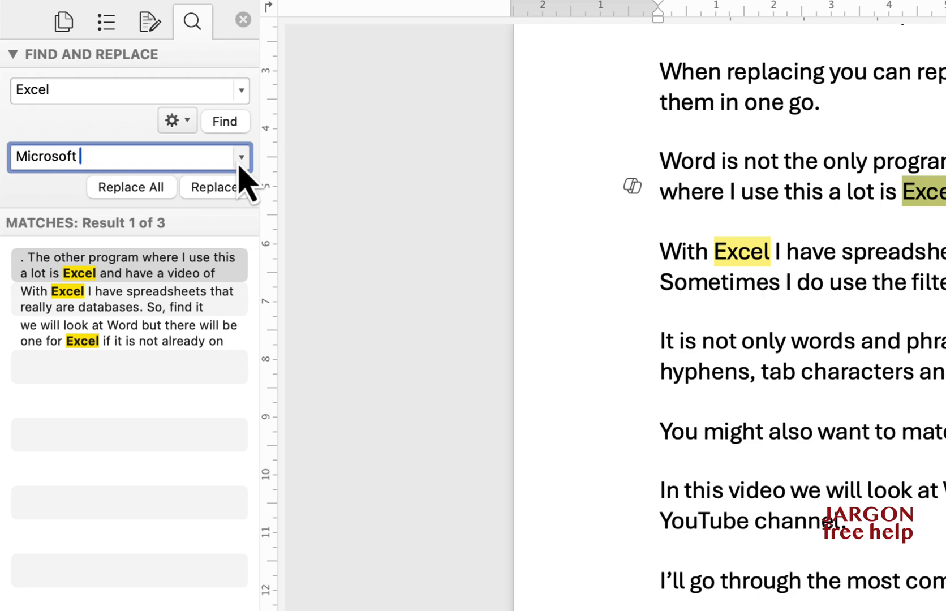
type("Excel")
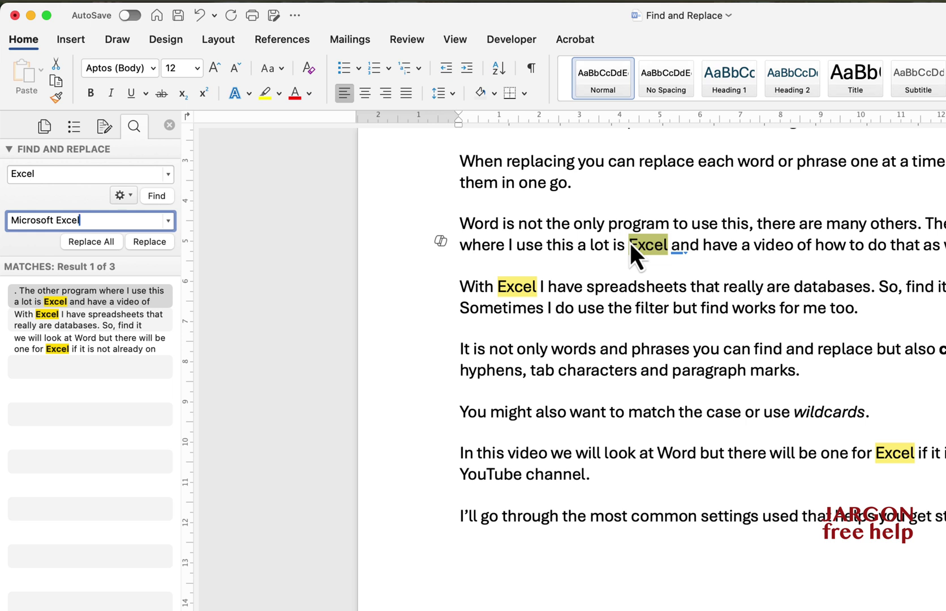
left_click(161, 243)
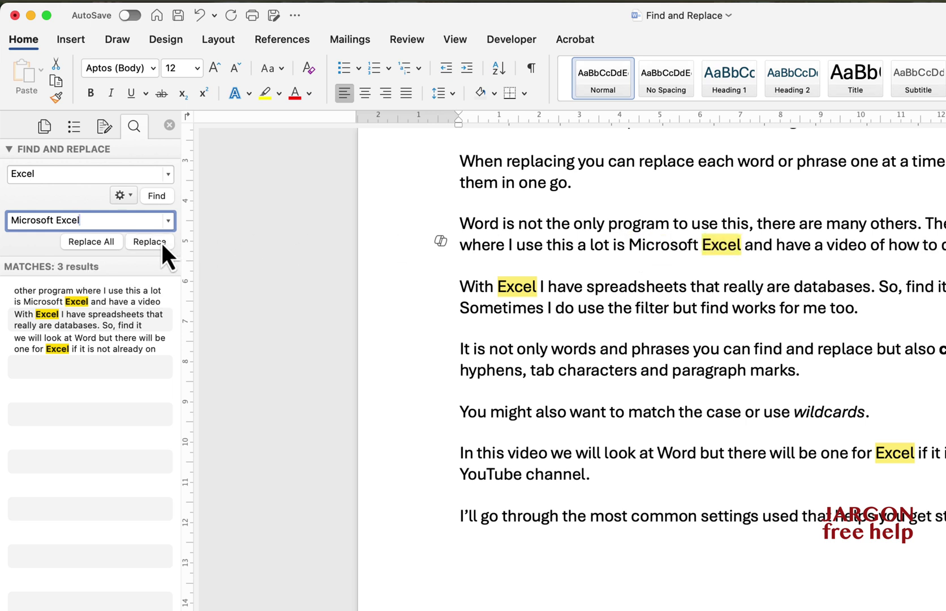
Retype the replacement as 'Microsoft Excel' and Replace All remaining Excel occurrences
key("super+a")
key("BackSpace")
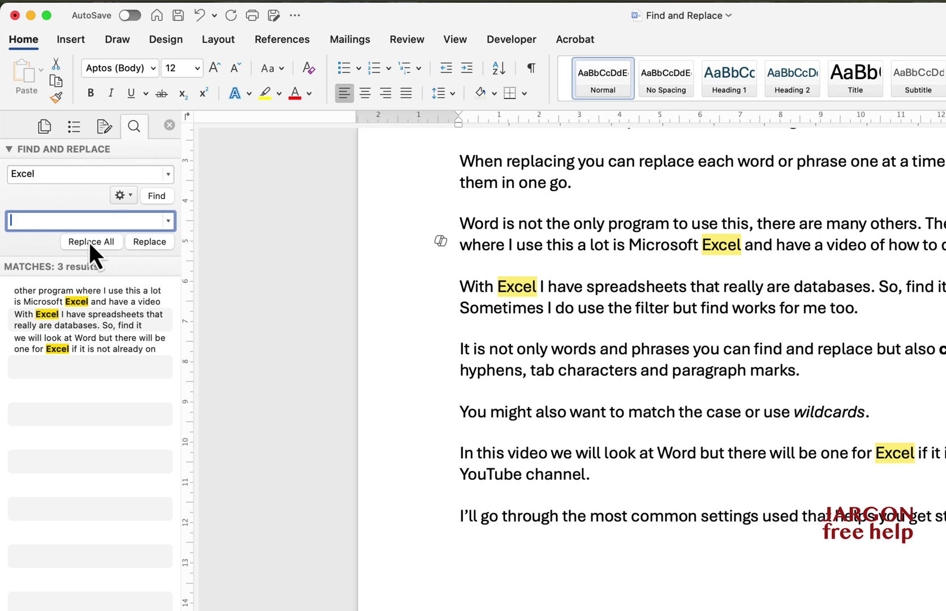
type("Microsoft Excel")
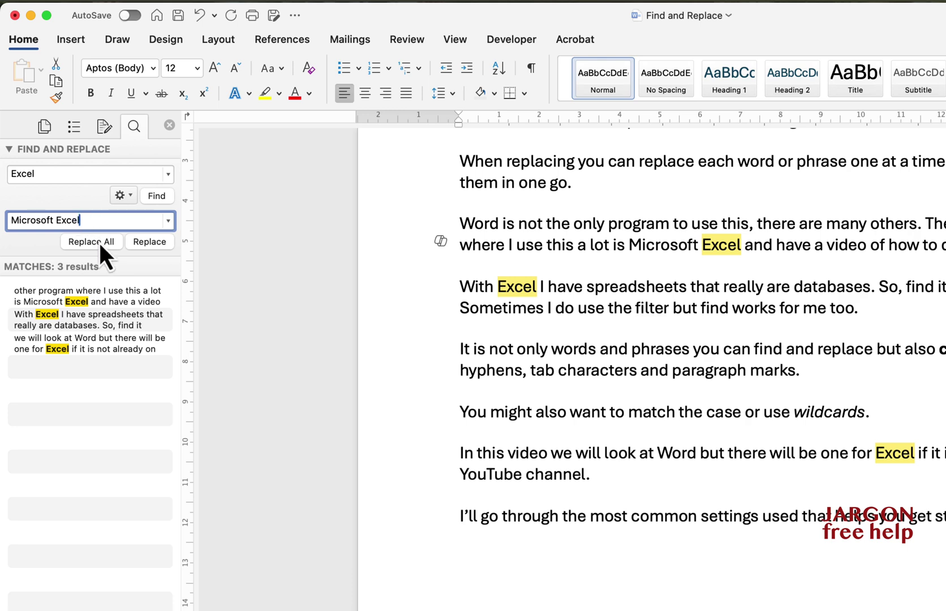
left_click(99, 241)
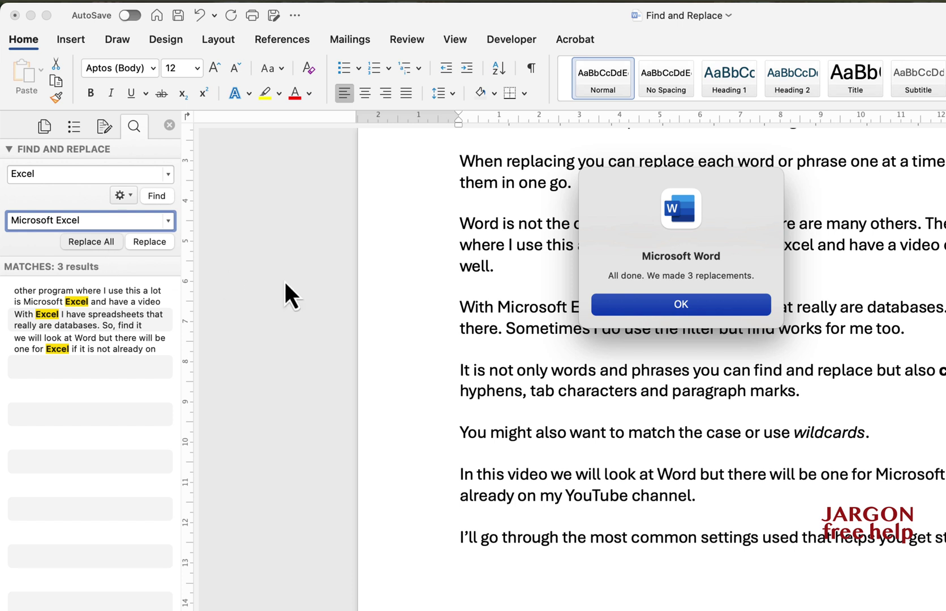
Dismiss the replacement summary and locate the doubled 'Microsoft Microsoft Excel' in the paragraph
left_click(645, 310)
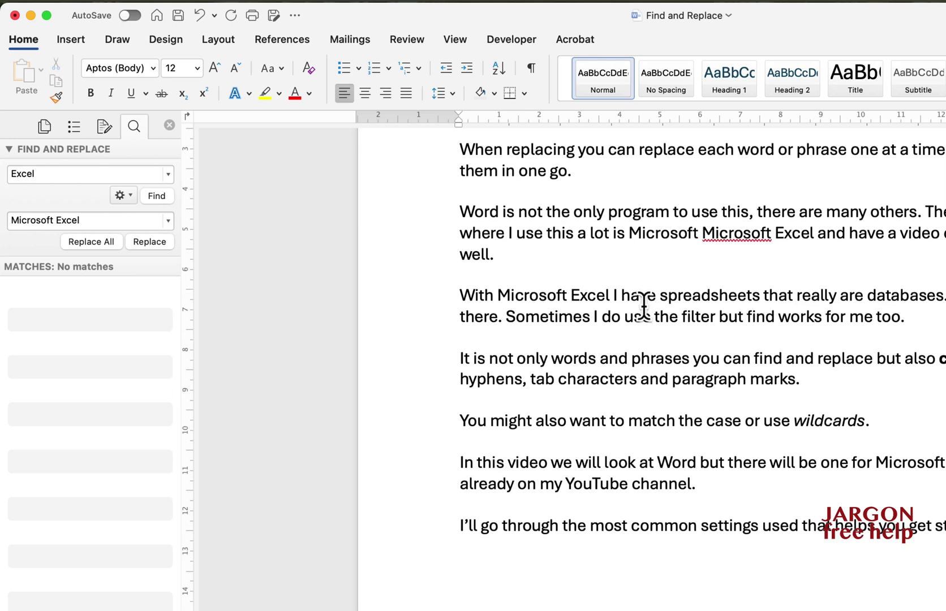
scroll(643, 306, "up", 5)
double_click(701, 340)
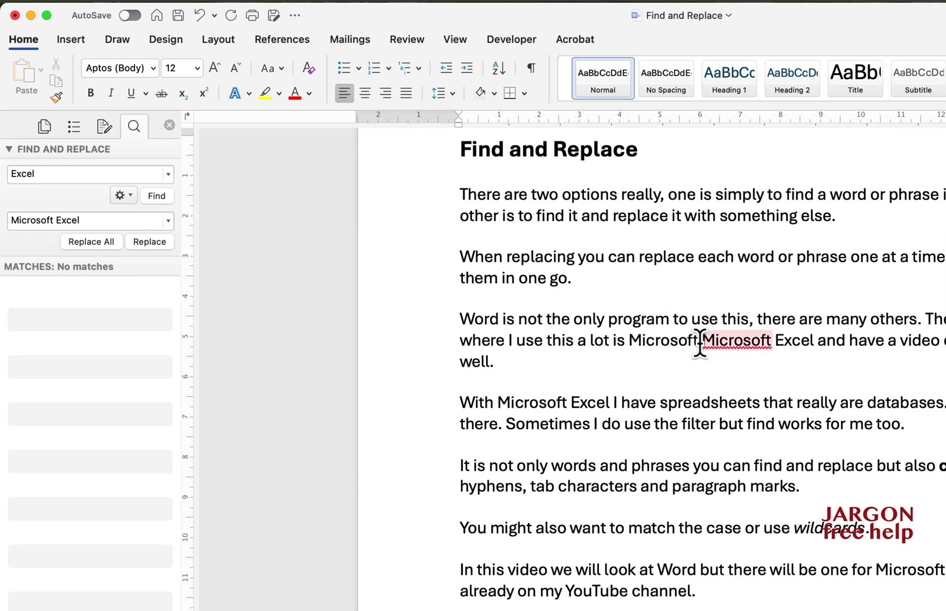
left_click(699, 341)
double_click(705, 343)
left_click(830, 344)
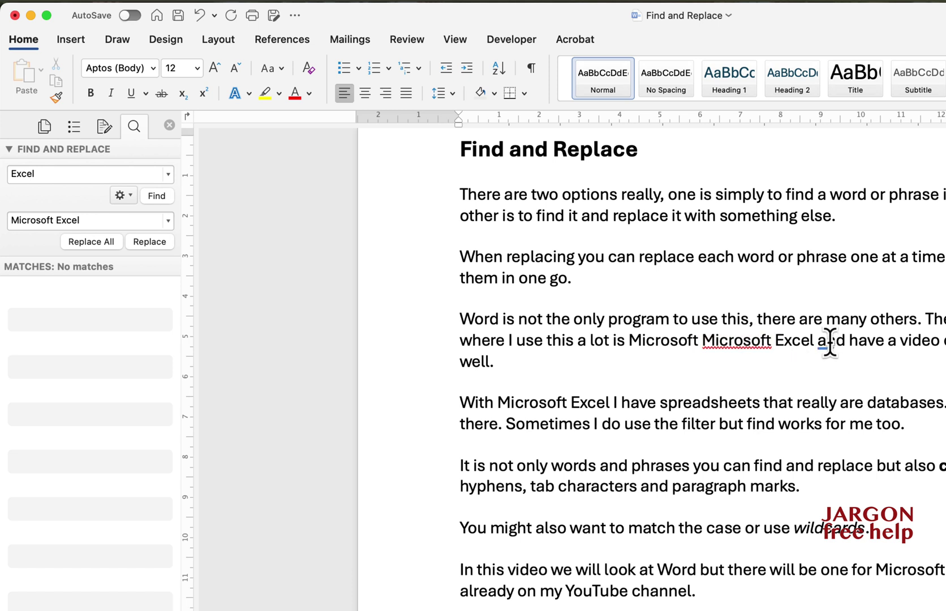
double_click(764, 343)
left_click(790, 343)
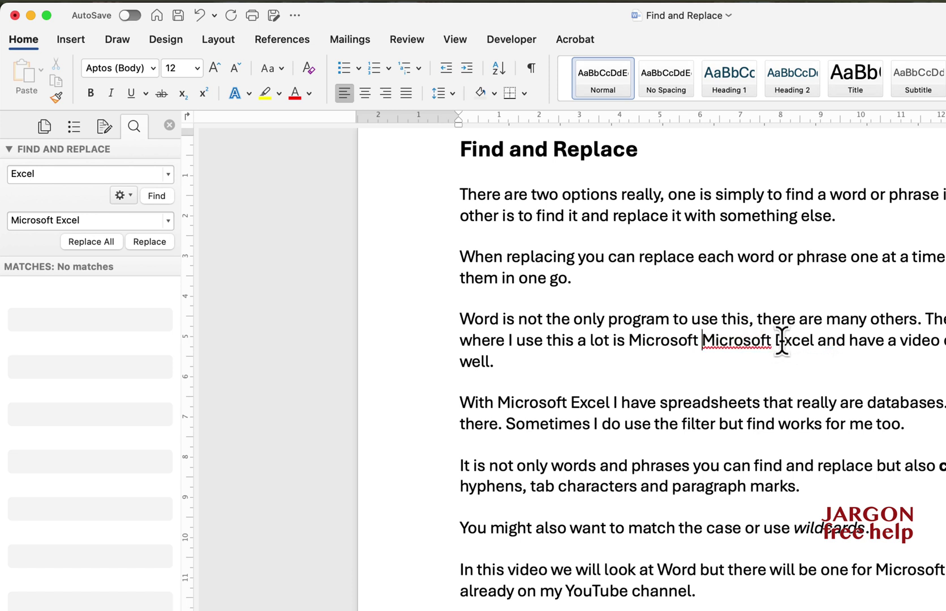
Select the extra 'Microsoft' and delete it so the phrase reads 'Microsoft Excel'
double_click(735, 340)
left_click(703, 340)
left_click_drag(629, 339, 810, 343)
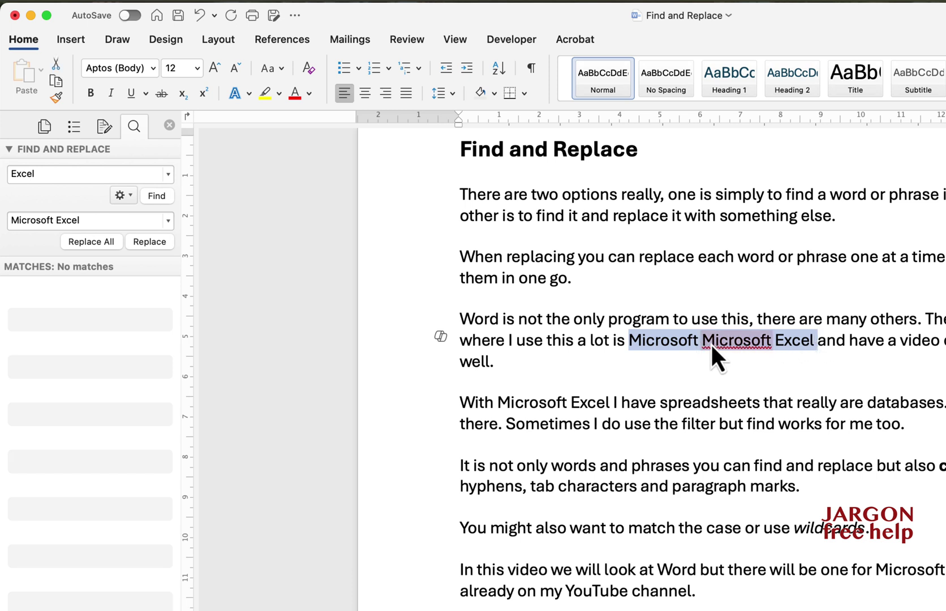
left_click(806, 336)
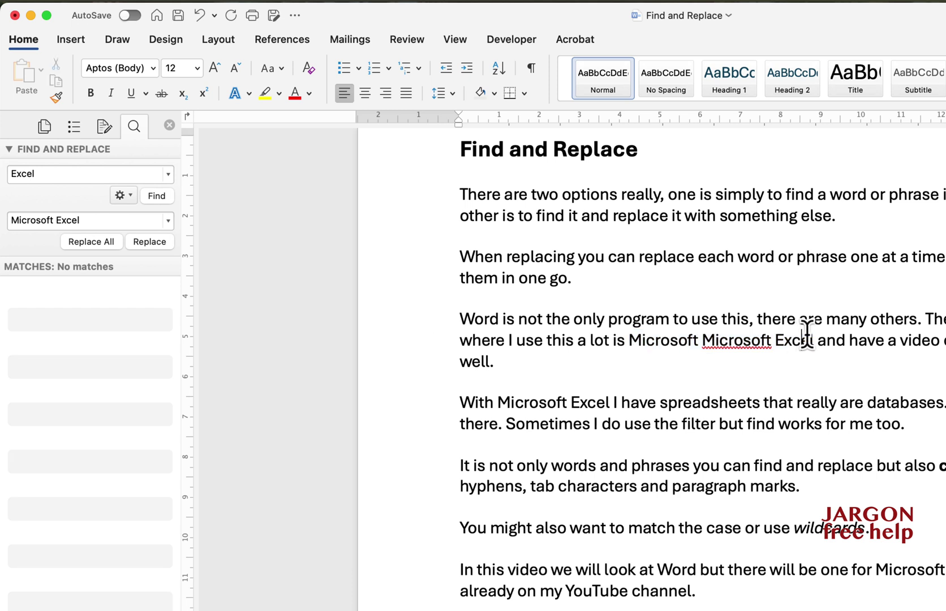
left_click_drag(815, 339, 699, 337)
left_click(814, 340)
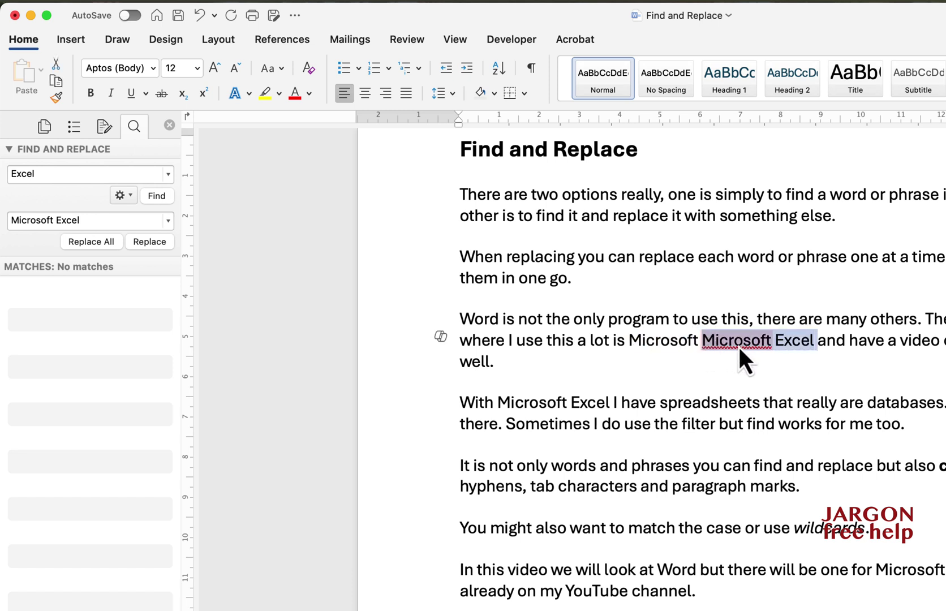
left_click(797, 340)
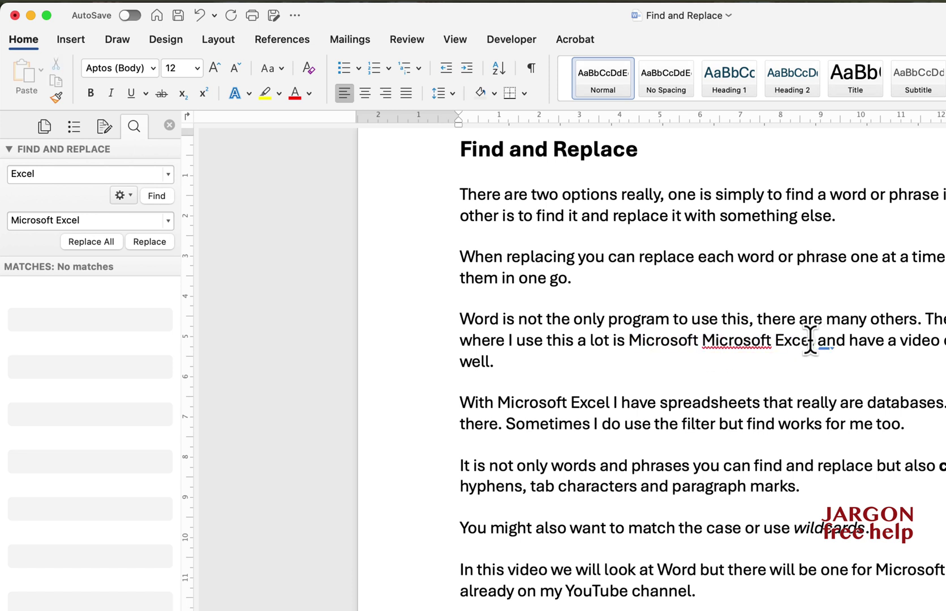
left_click_drag(812, 339, 719, 340)
left_click(680, 340)
double_click(679, 340)
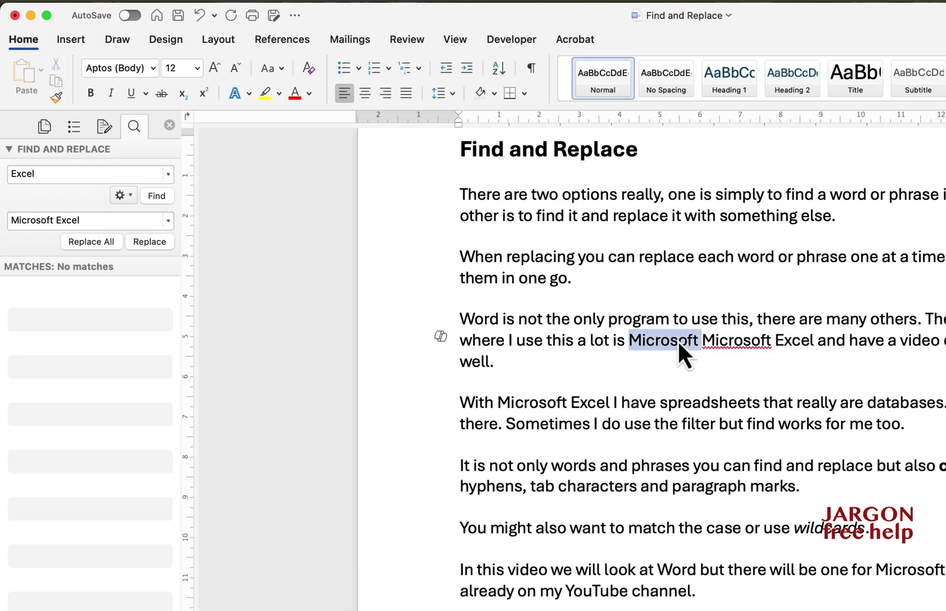
key("BackSpace")
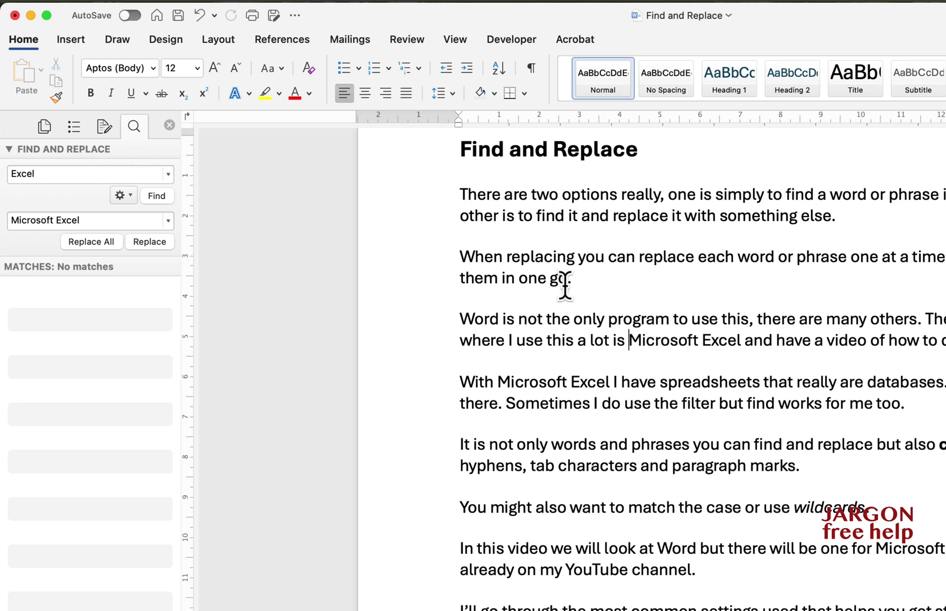
Empty both fields, set the search to the White Space special character, and find all
left_click_drag(66, 175, 5, 170)
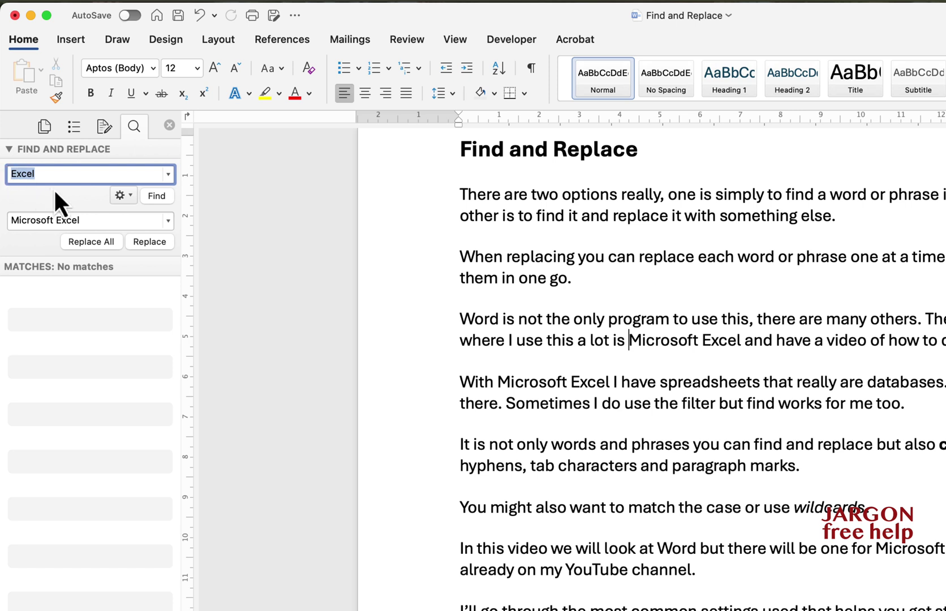
key("BackSpace")
left_click_drag(96, 216, 3, 207)
key("BackSpace")
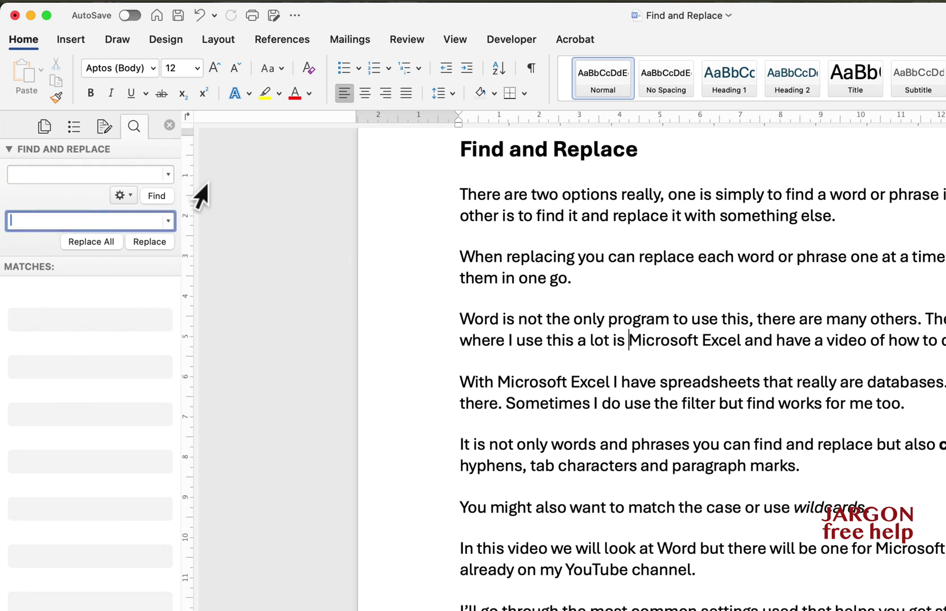
left_click(168, 176)
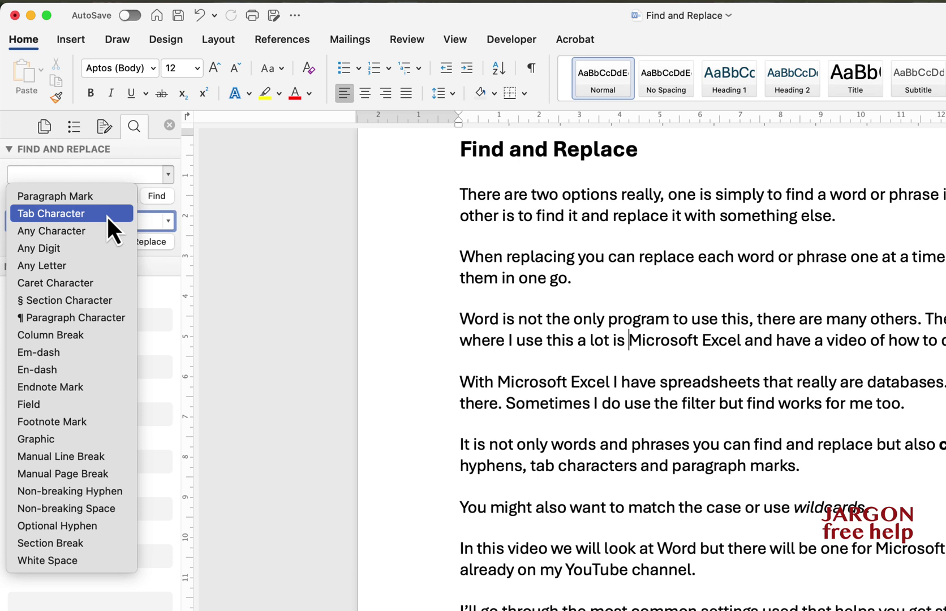
left_click(118, 563)
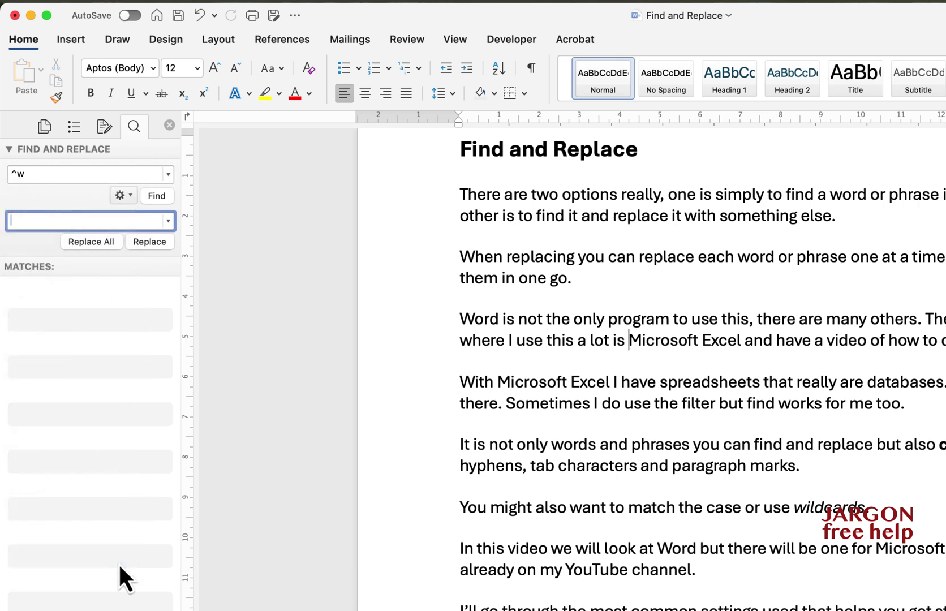
left_click(157, 196)
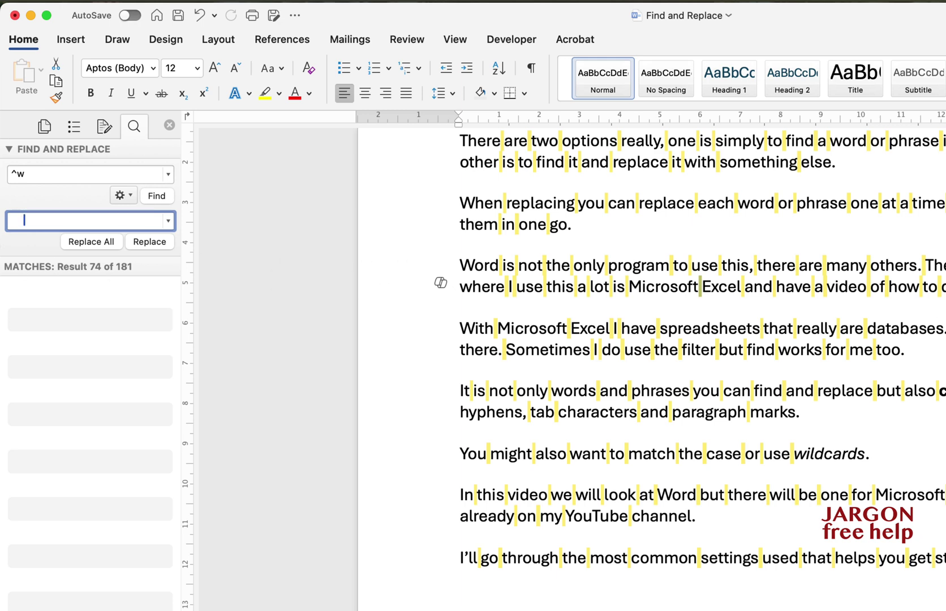
Replace all 181 white spaces with nothing, then undo the change
left_click(97, 241)
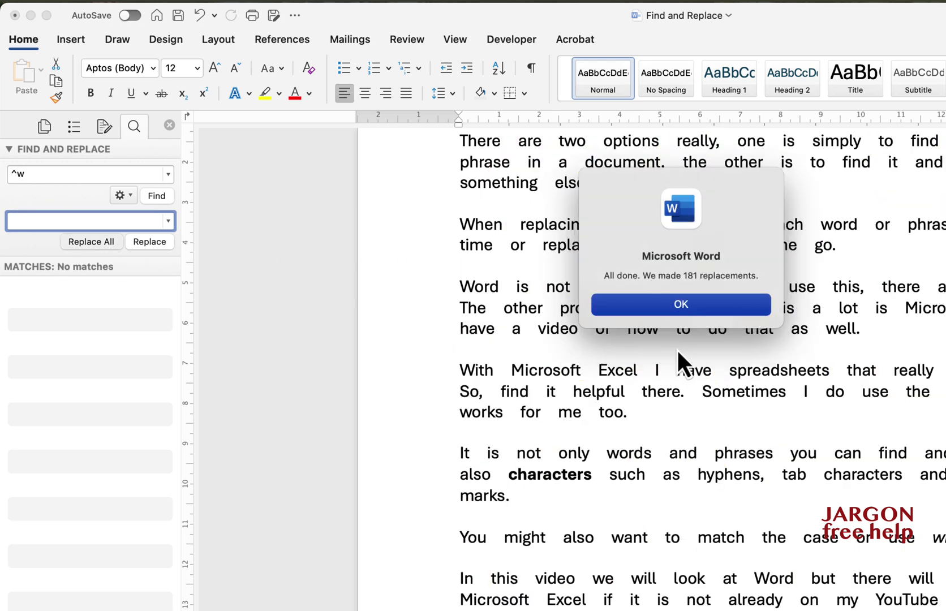
left_click(693, 310)
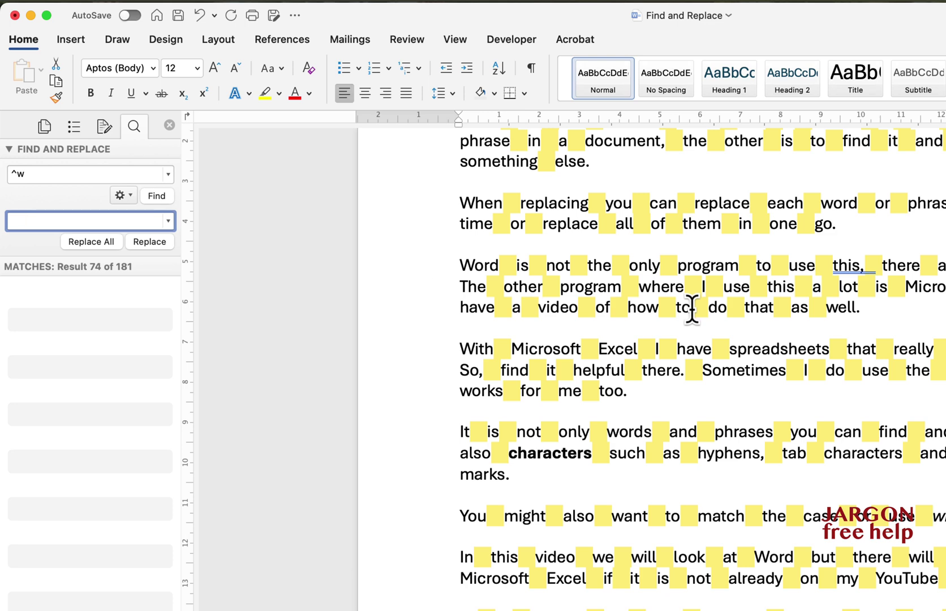
key("Down")
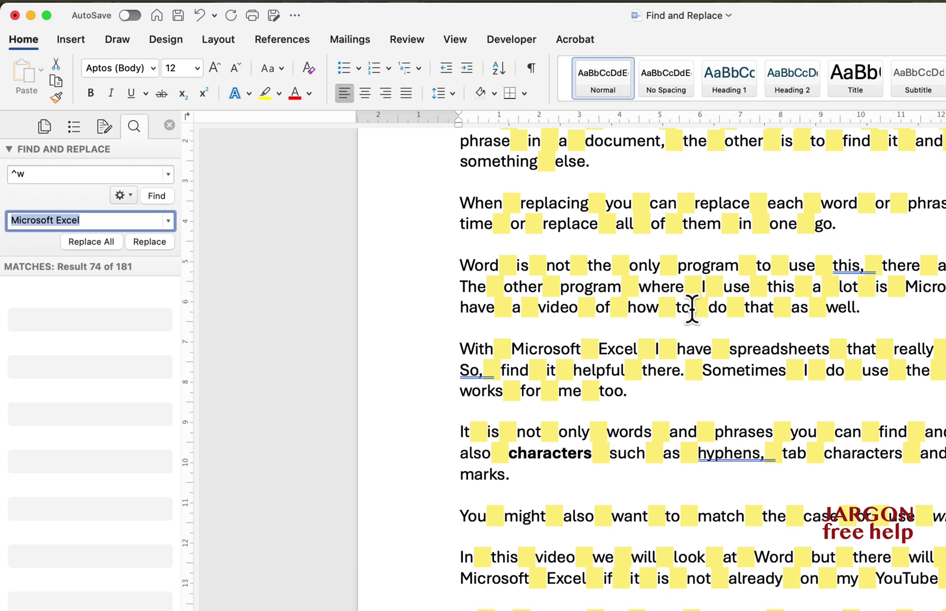
key("super+z")
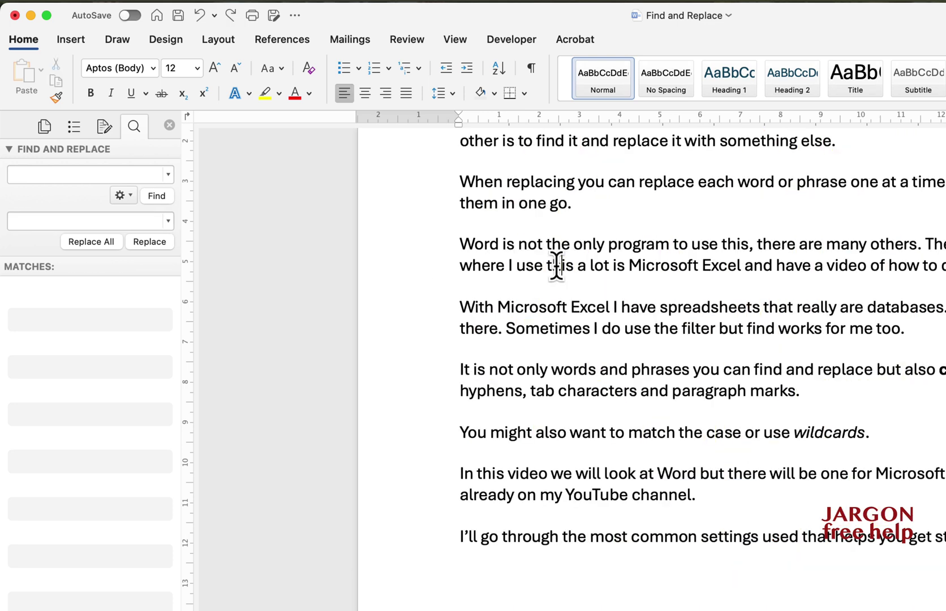
scroll(581, 248, "up", 5)
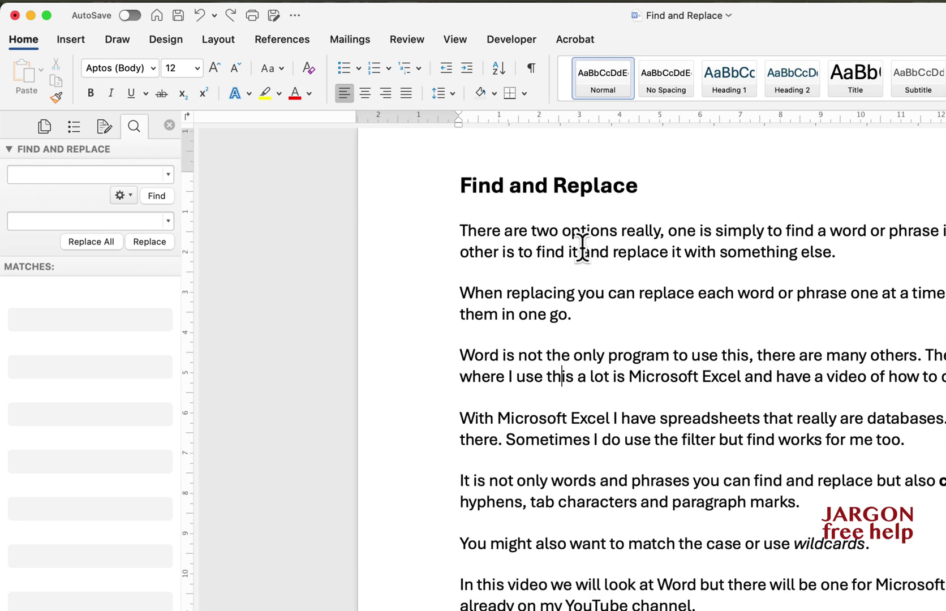
Show formatting marks and search for the ¶ Paragraph Character (^v), which finds nothing
left_click(531, 69)
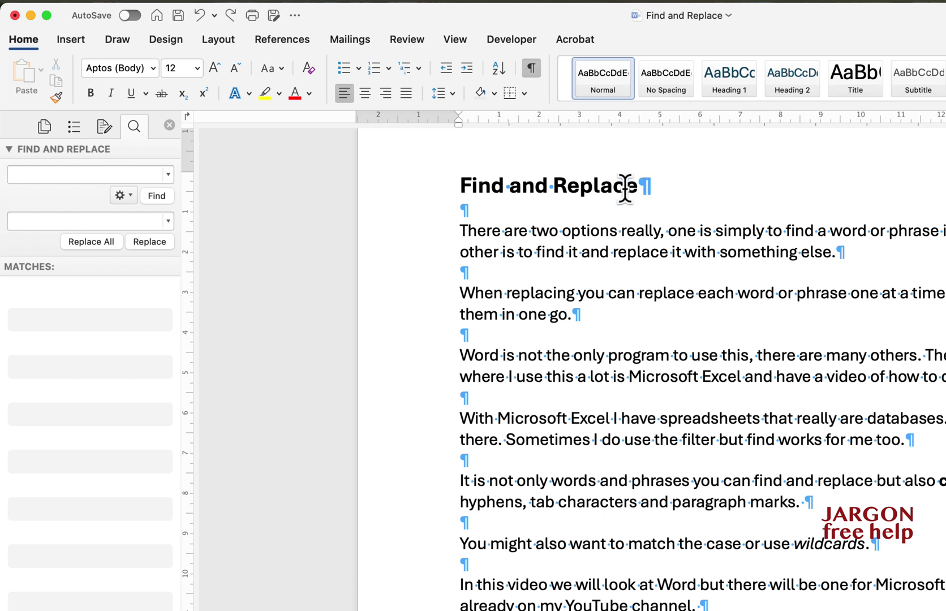
left_click(167, 175)
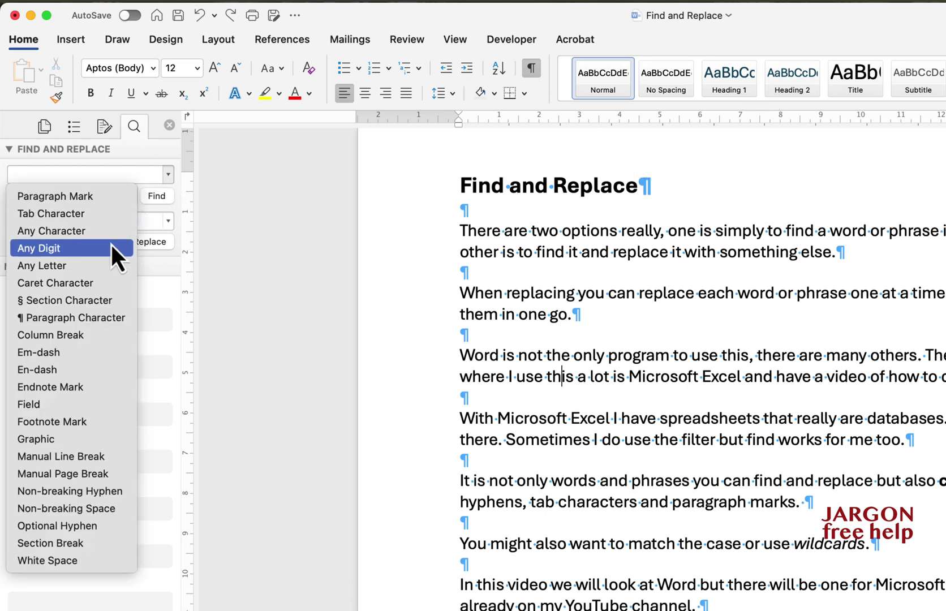
left_click(104, 319)
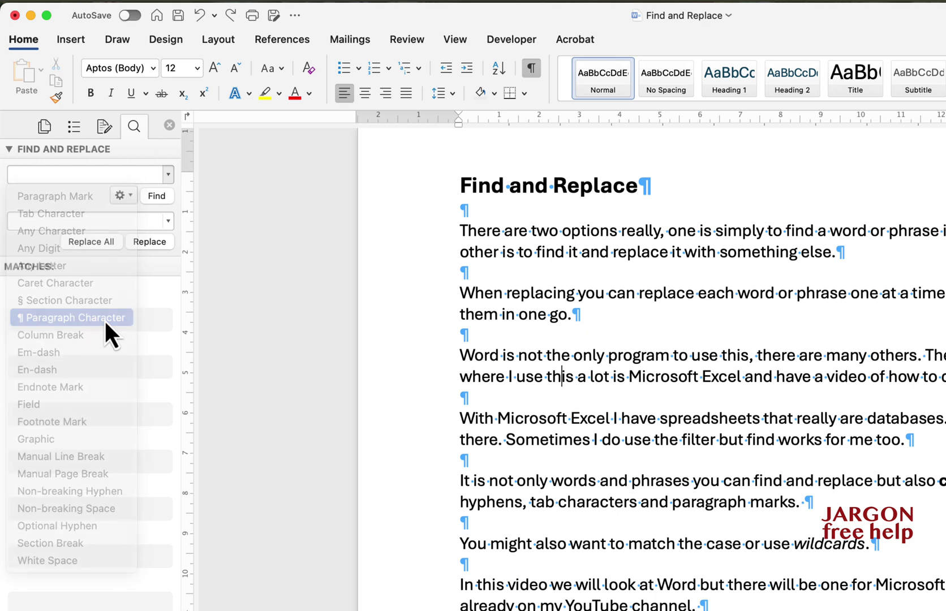
left_click(158, 194)
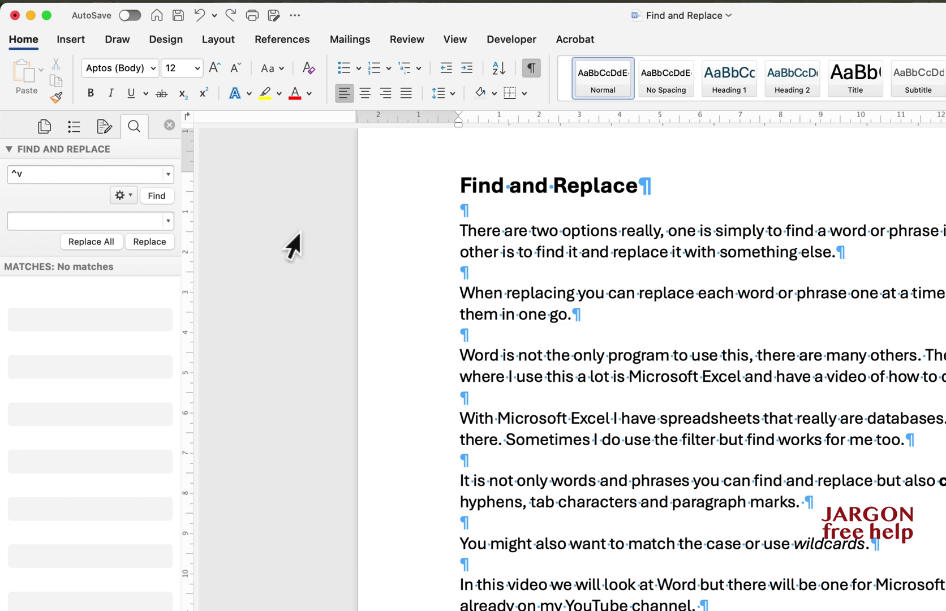
Open Advanced Find & Replace, delete ^v, and tick Match case and Find whole words only
left_click(131, 195)
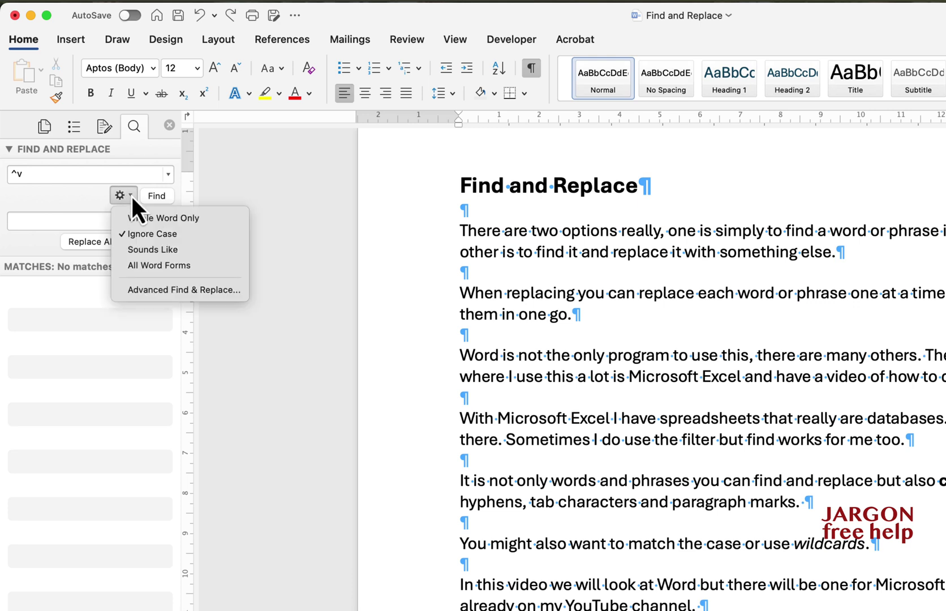
left_click(176, 290)
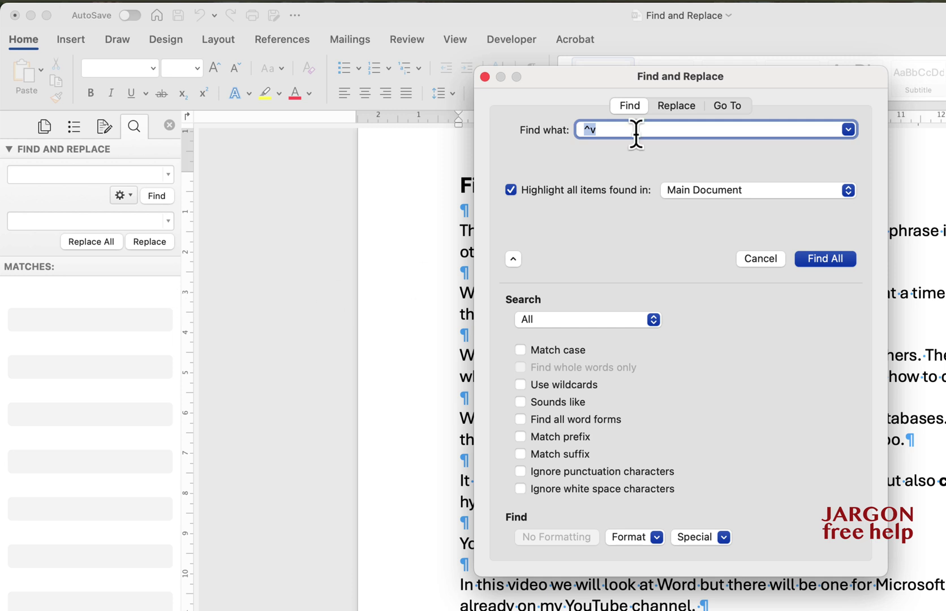
key("BackSpace")
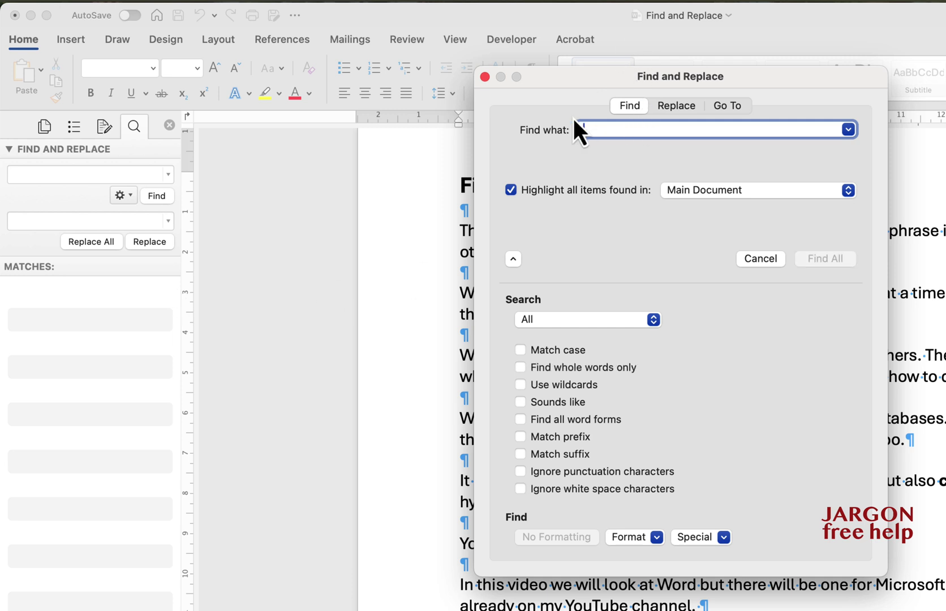
left_click(520, 349)
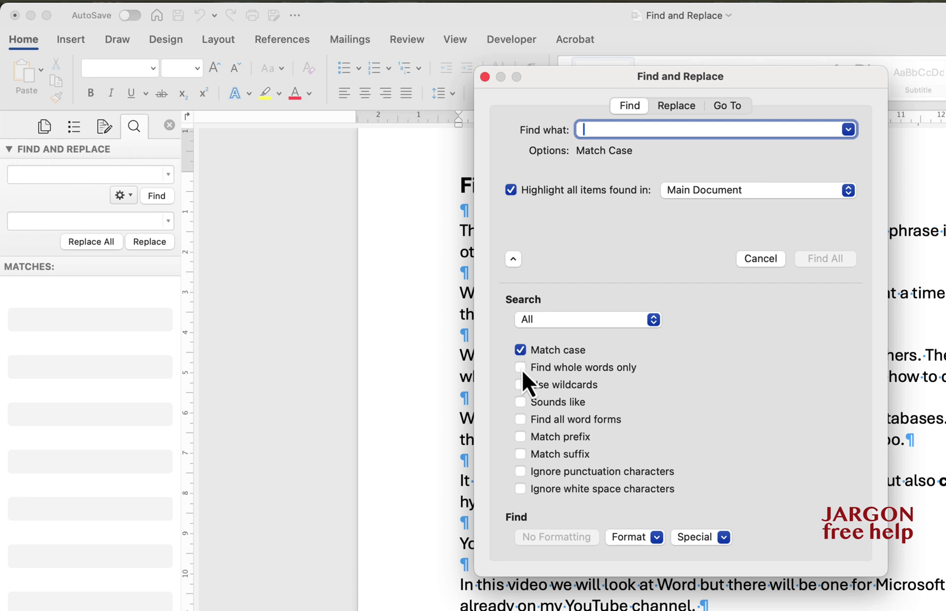
left_click(520, 368)
Turn on Use wildcards and Find All words starting with 'help', matching helpful and helps
left_click(521, 385)
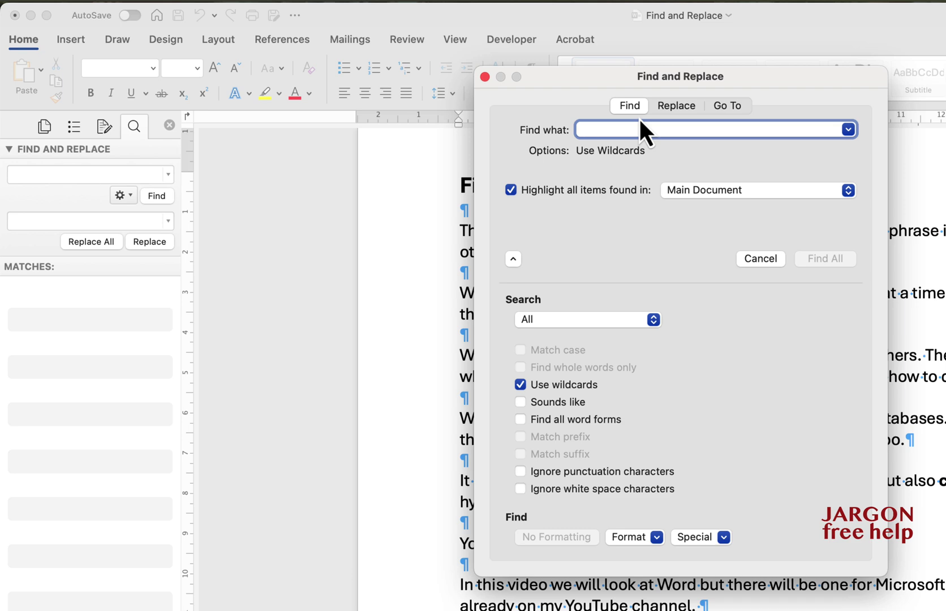
type("help?")
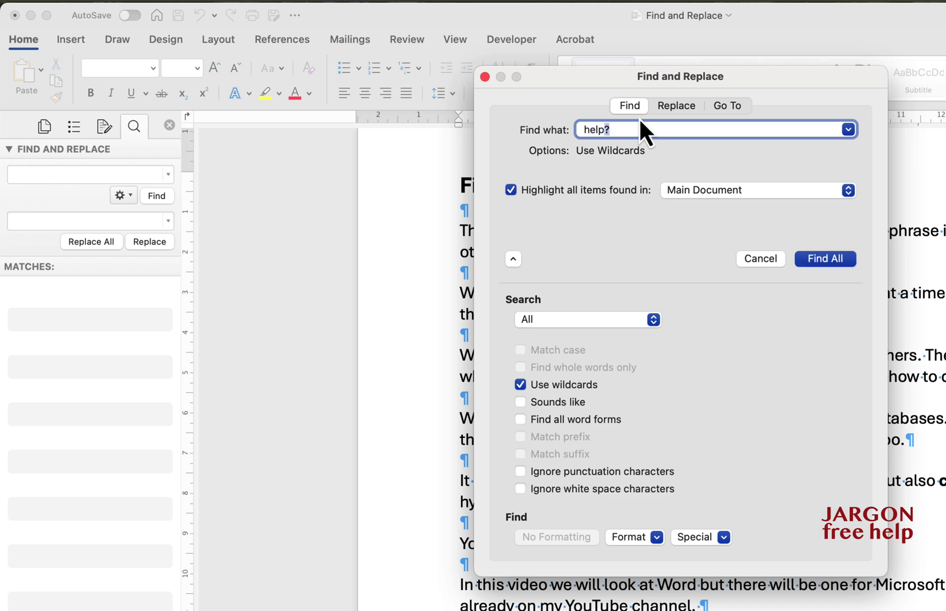
type("*")
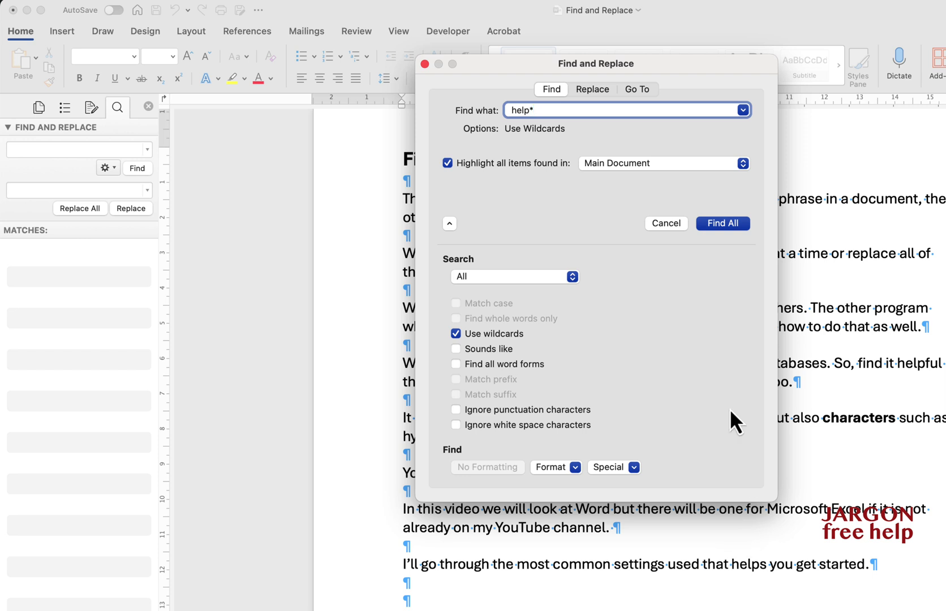
left_click(723, 224)
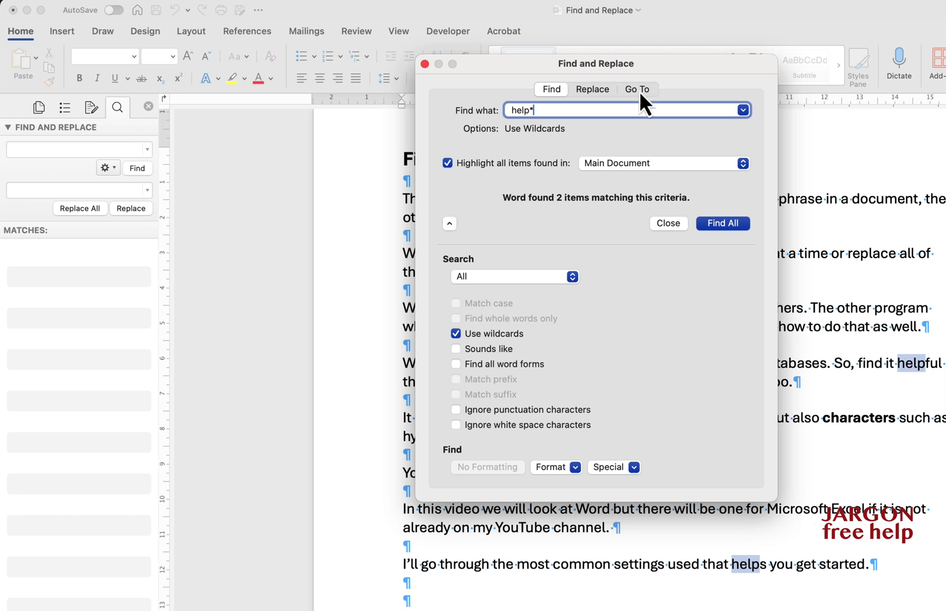
key("BackSpace")
Find Next through the help? matches, helpful then helps, then untick Use wildcards
type("?")
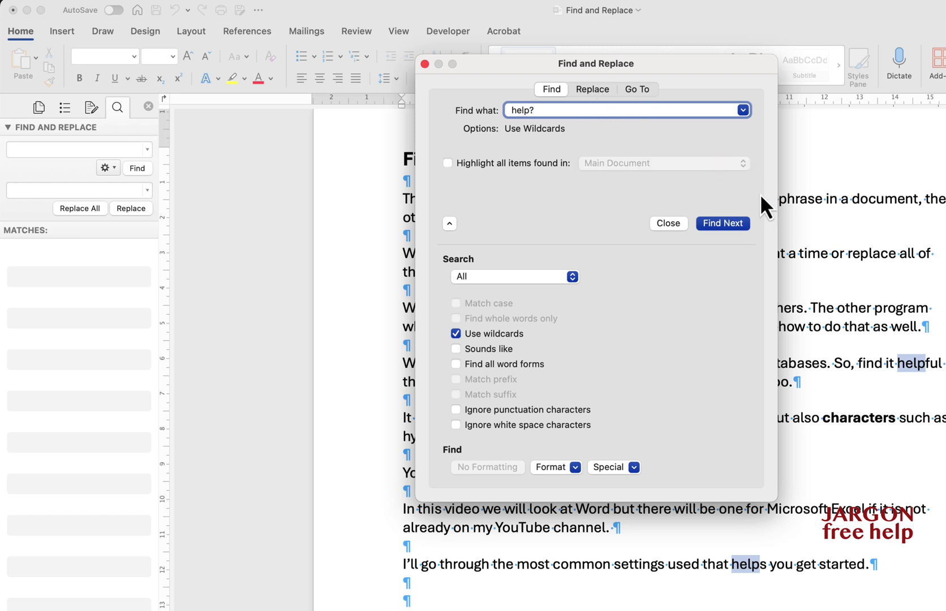
left_click(735, 228)
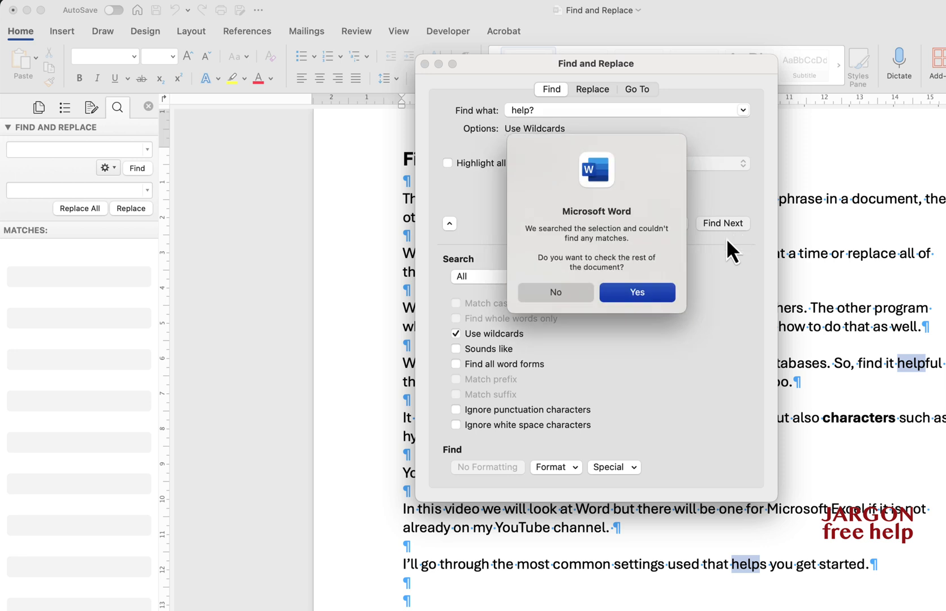
left_click(637, 292)
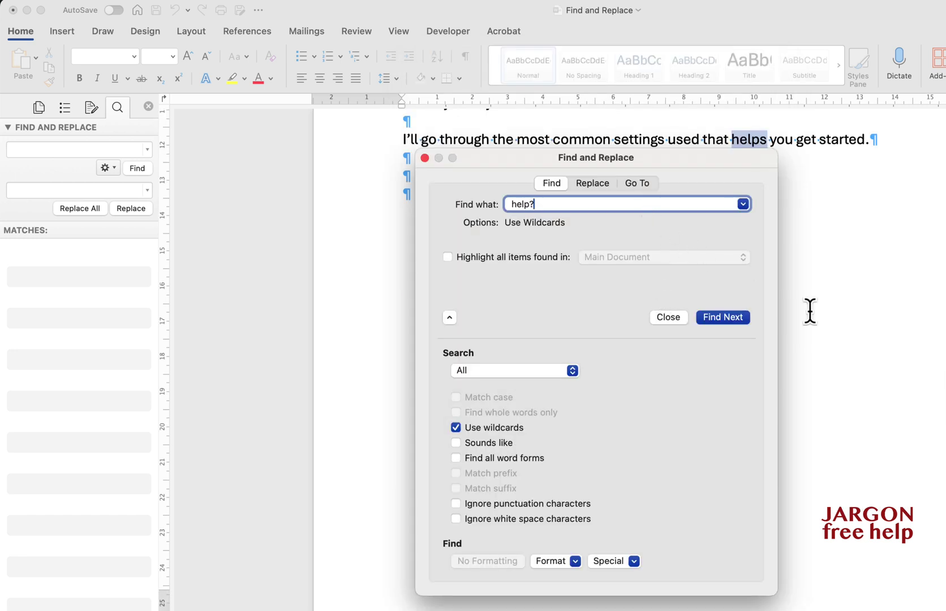
left_click(856, 139)
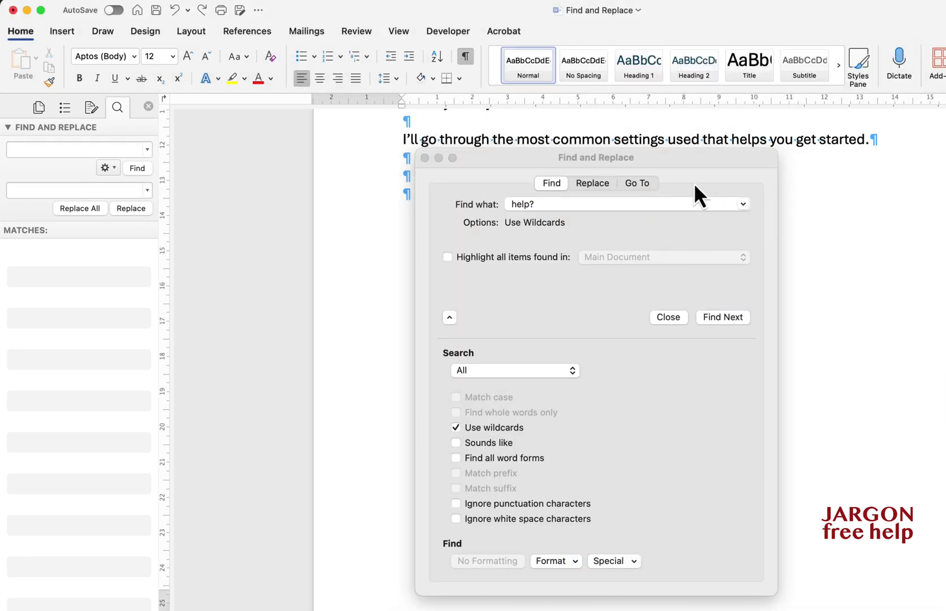
left_click(715, 319)
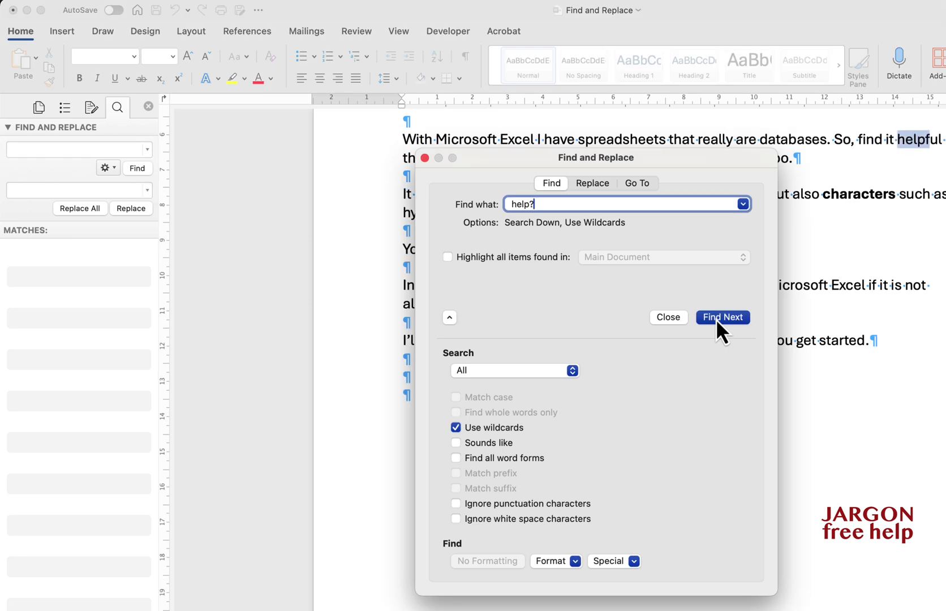
left_click(715, 318)
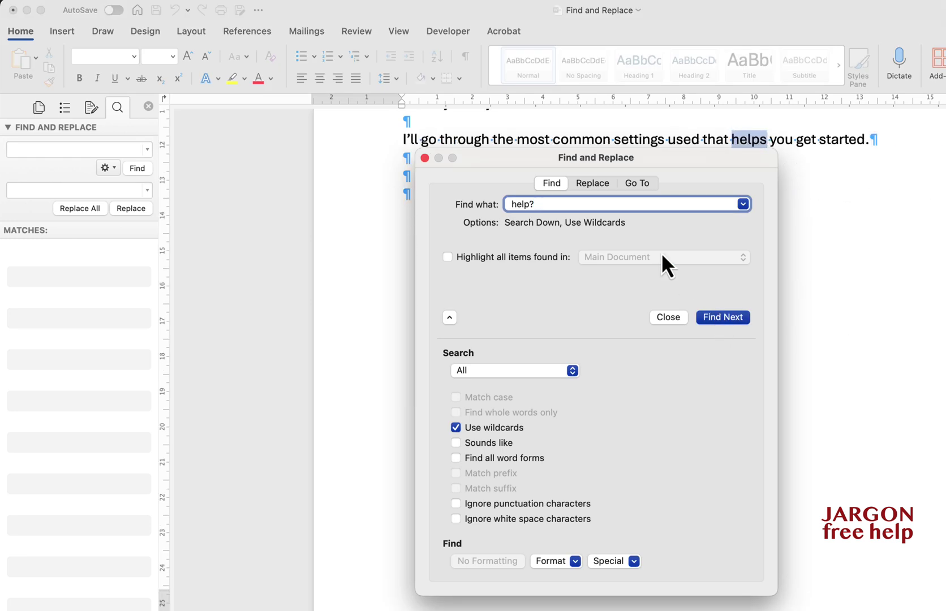
left_click(459, 431)
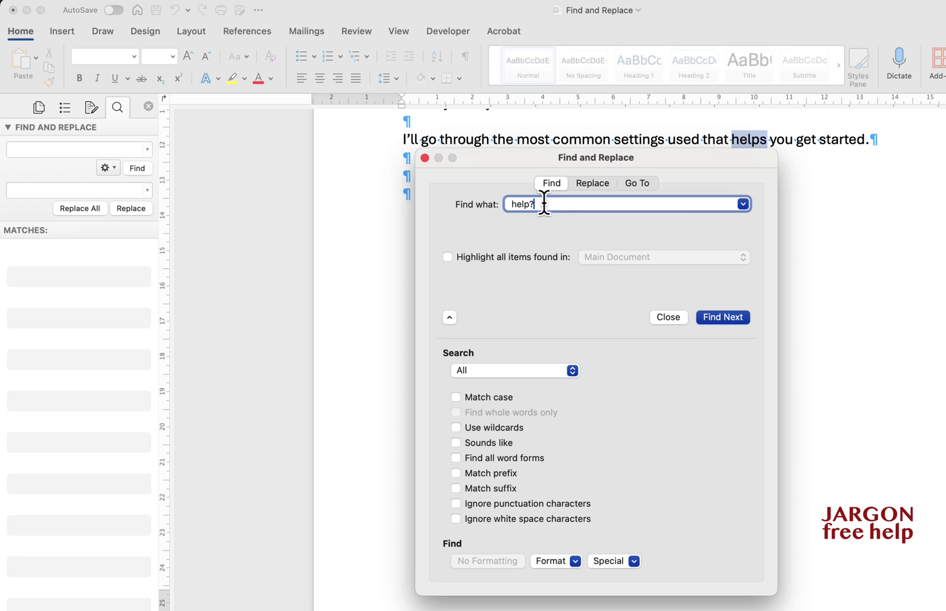
left_click_drag(543, 205, 479, 203)
key("BackSpace")
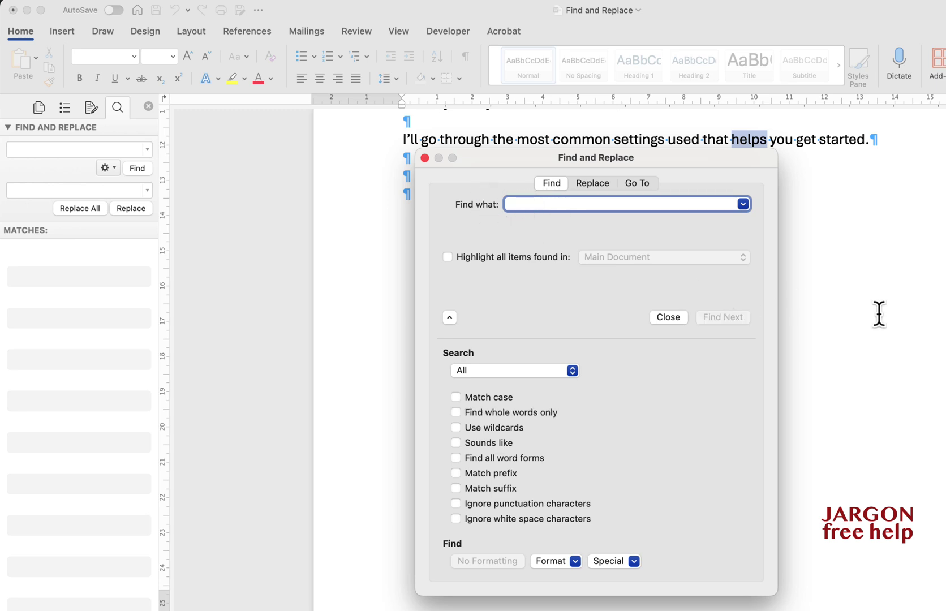
scroll(878, 313, "up", 10)
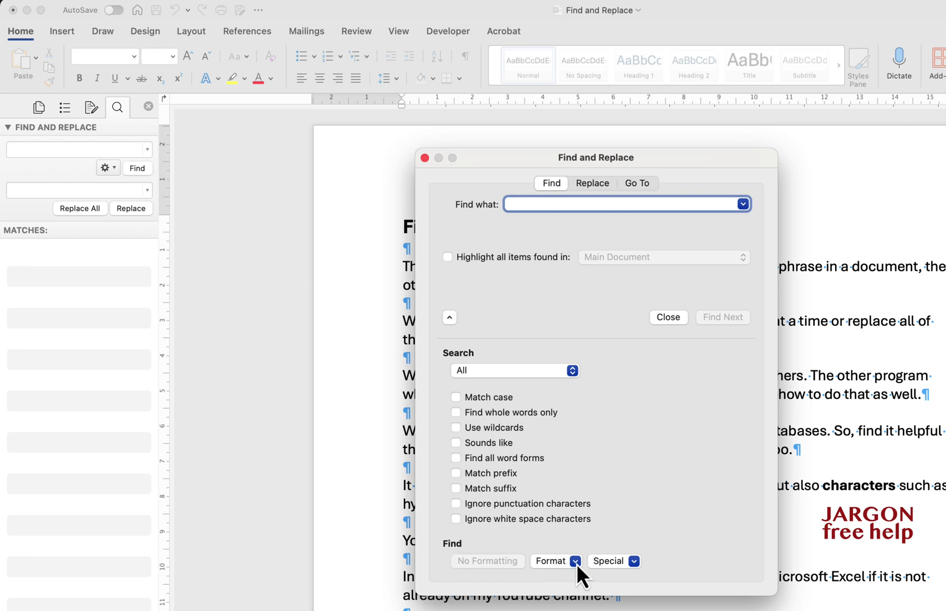
left_click(633, 562)
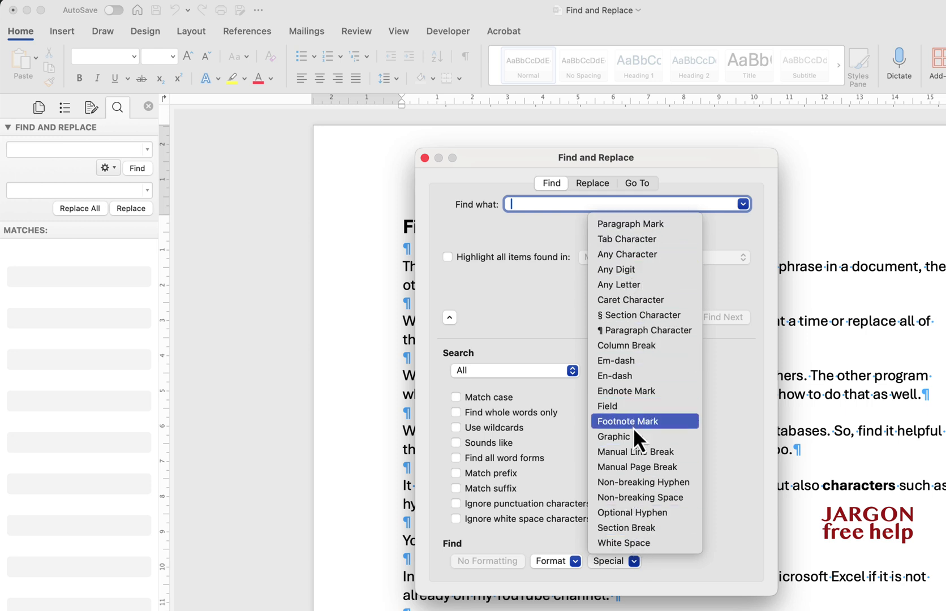
left_click(551, 408)
left_click(572, 560)
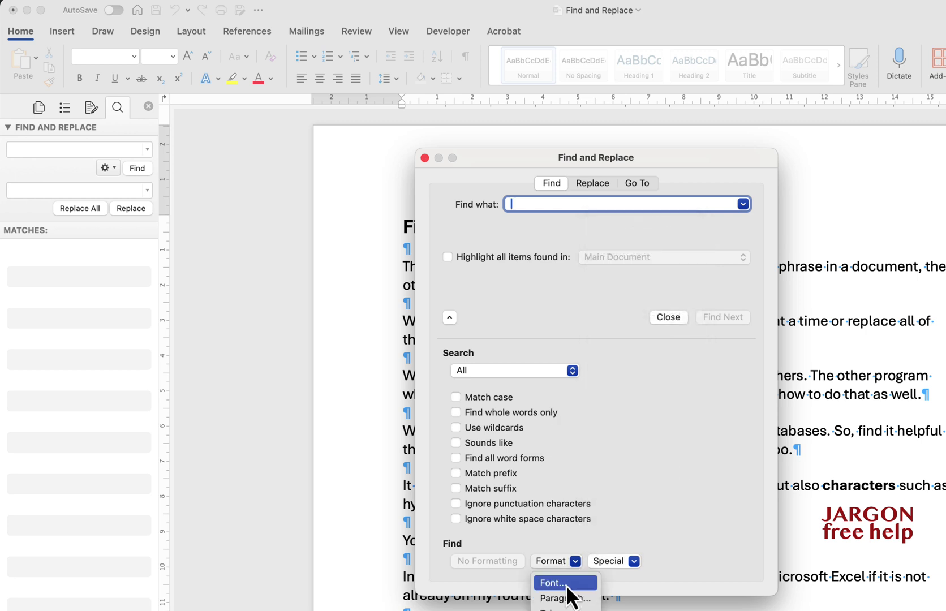
left_click(568, 586)
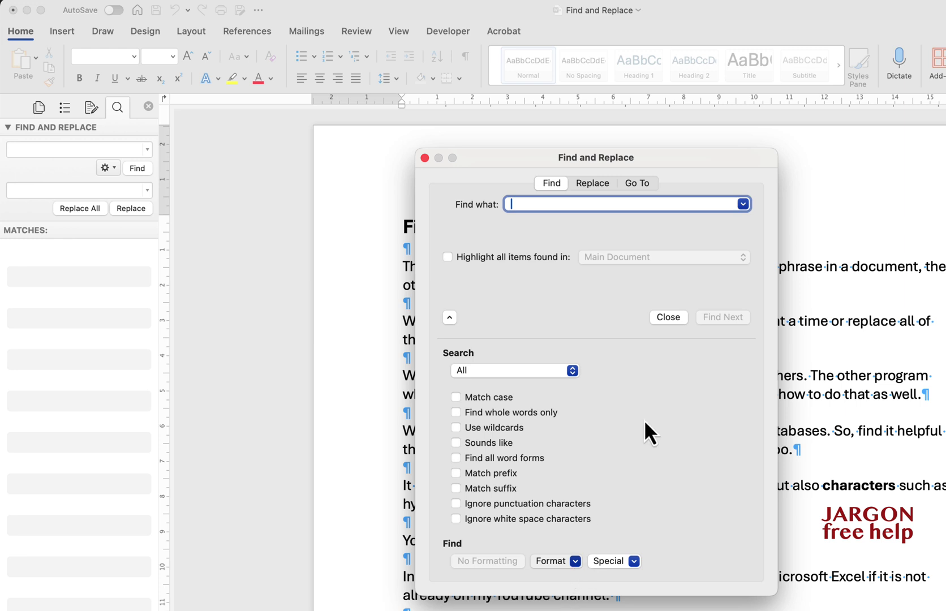
Set the search format to Font style Bold, with no search text
left_click(627, 140)
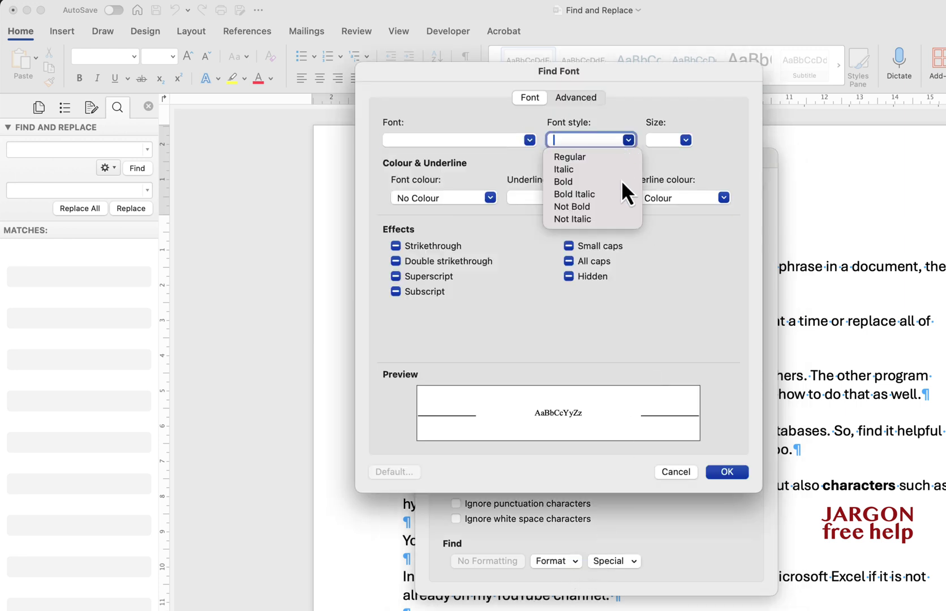
left_click(587, 182)
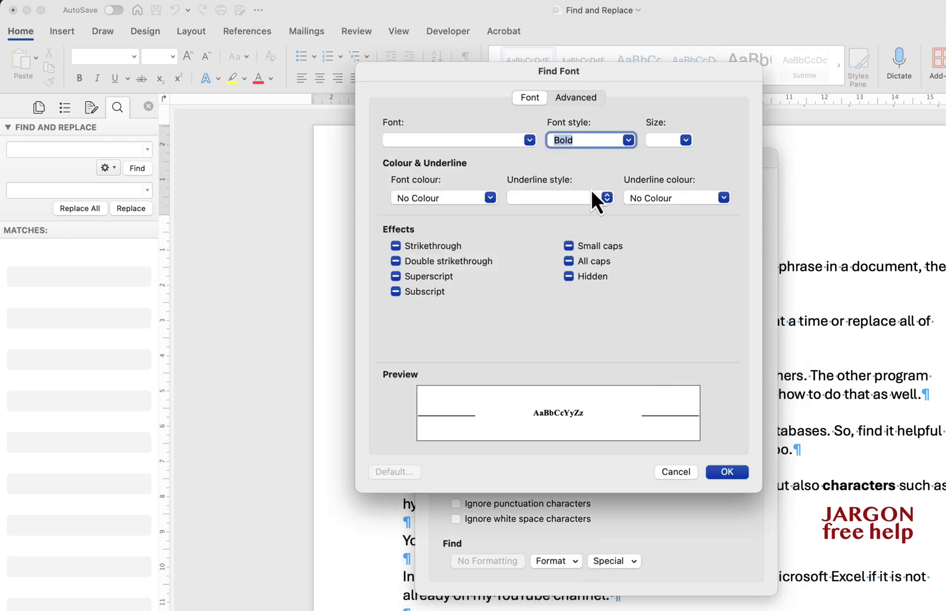
left_click(726, 471)
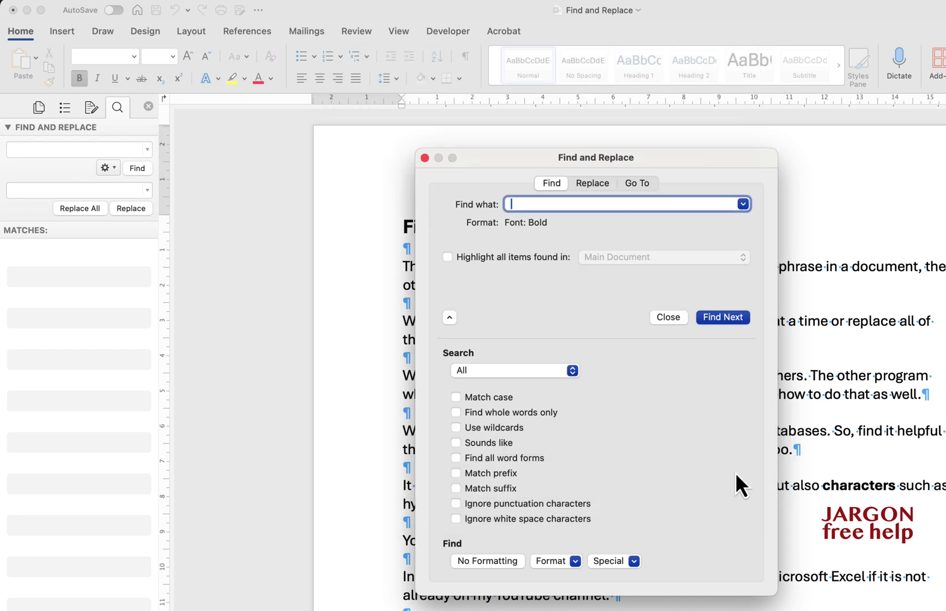
Step through the bold matches until the bold word 'characters' is selected
left_click(731, 318)
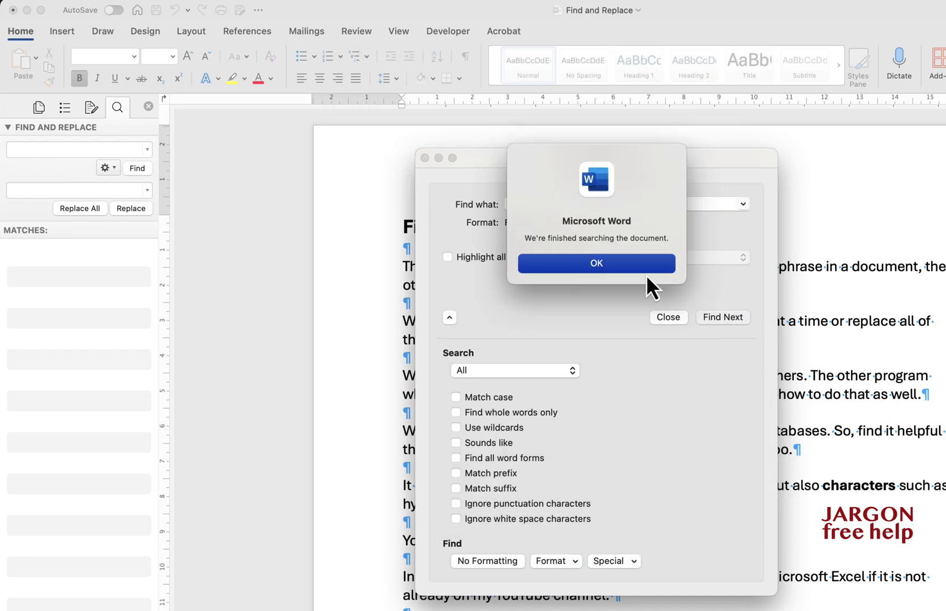
left_click(629, 264)
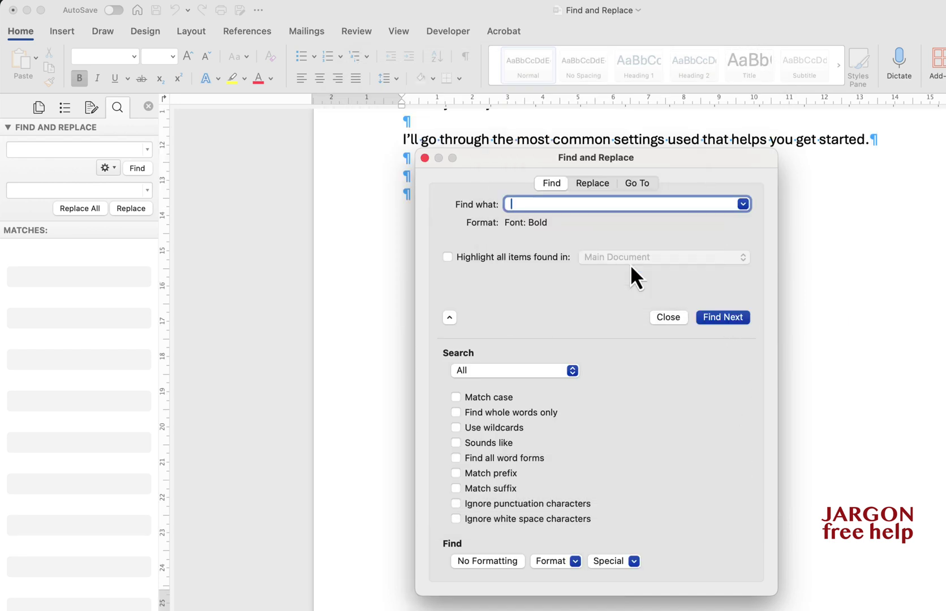
left_click(729, 323)
left_click(735, 318)
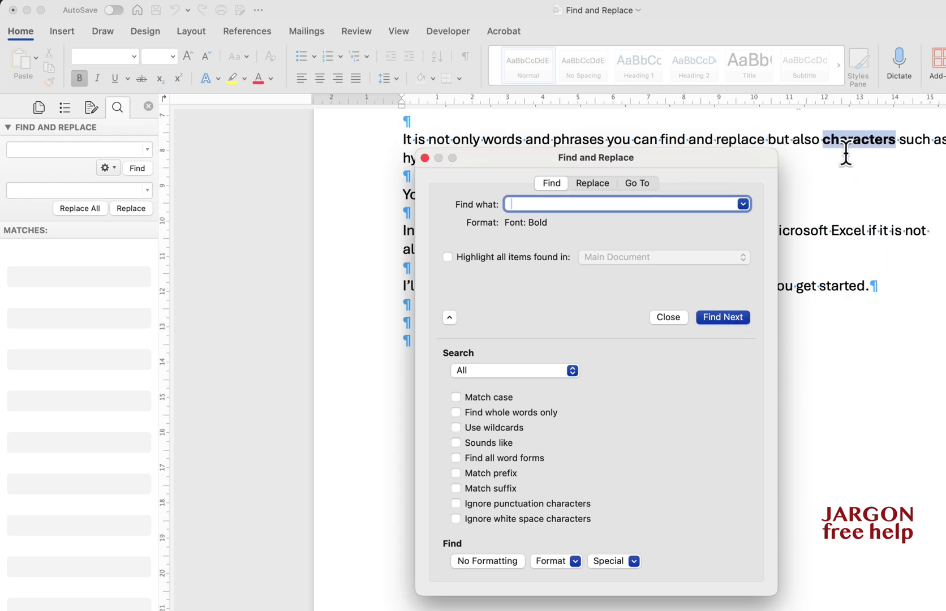
scroll(845, 154, "up", 5)
scroll(844, 155, "down", 2)
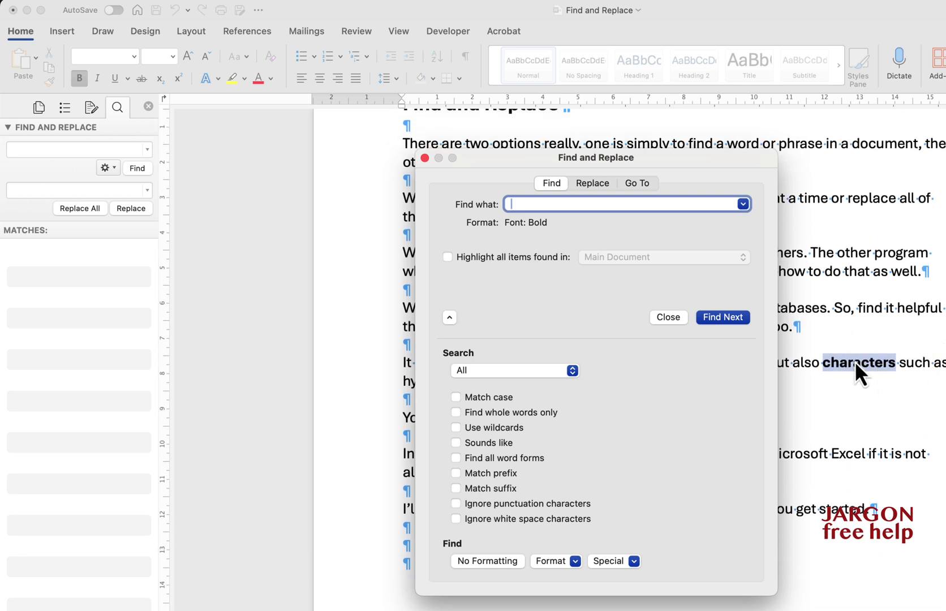
left_click(815, 213)
left_click(835, 196)
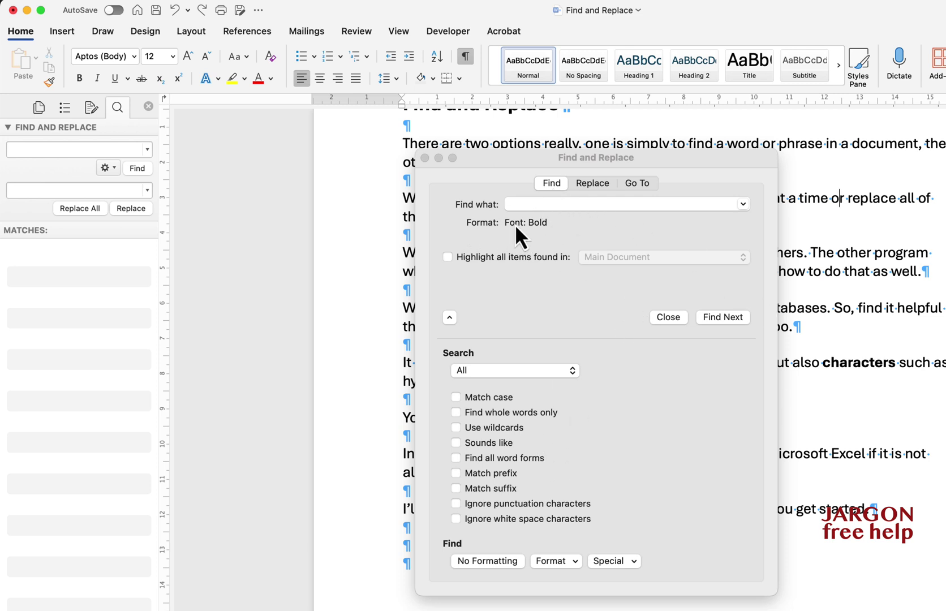
left_click(723, 317)
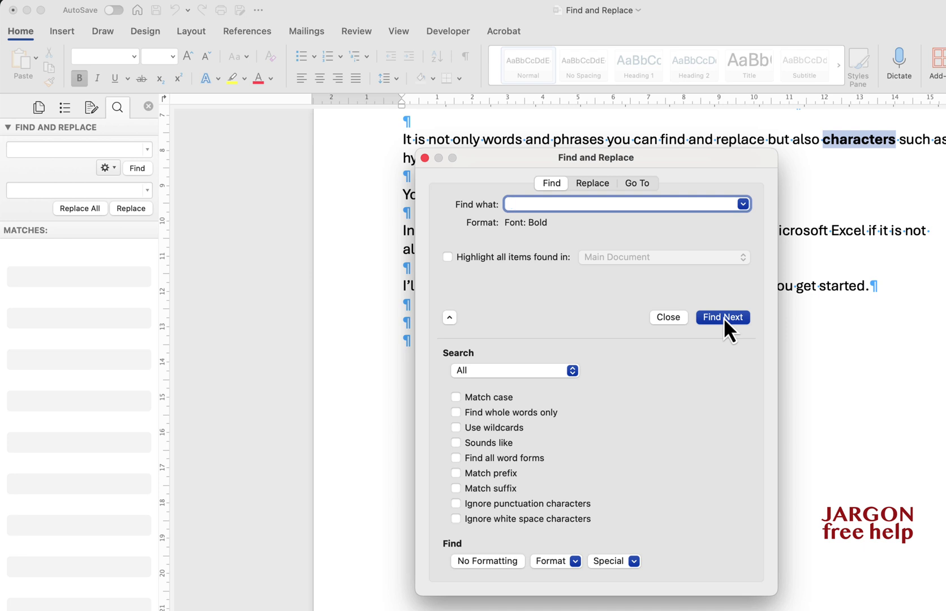
Search for Italic text to locate 'wildcards', then clear the formatting with No Formatting
left_click_drag(668, 159, 562, 148)
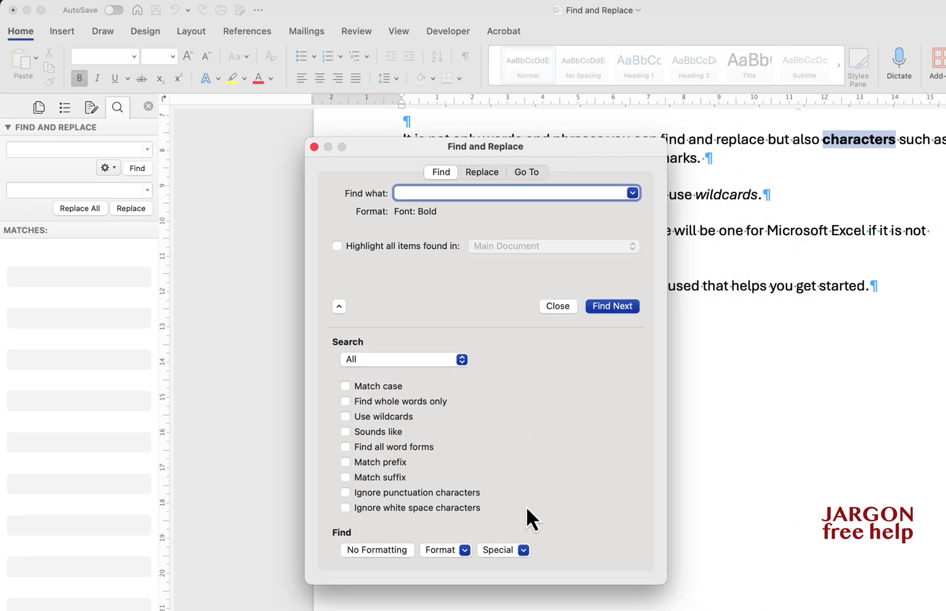
left_click(463, 550)
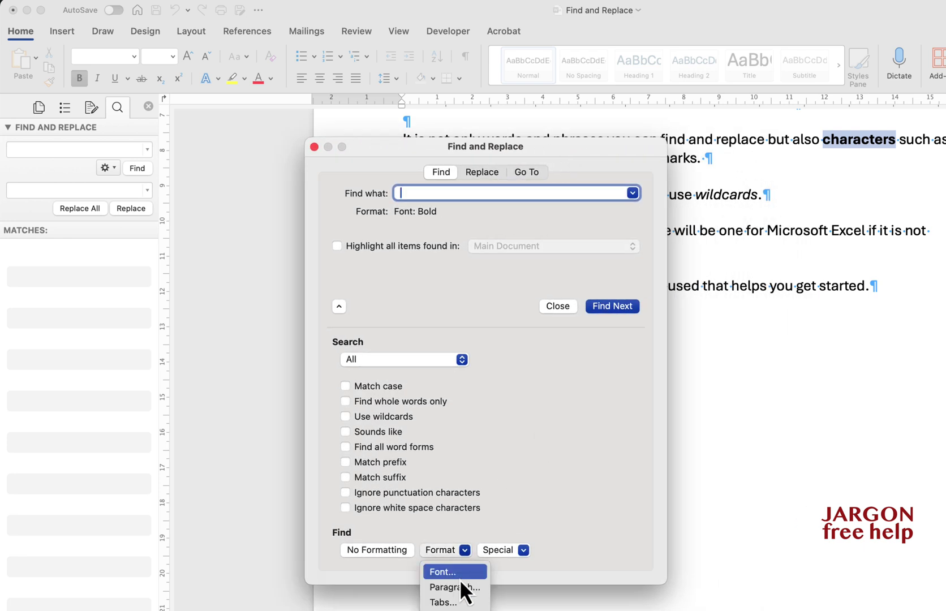
key("Escape")
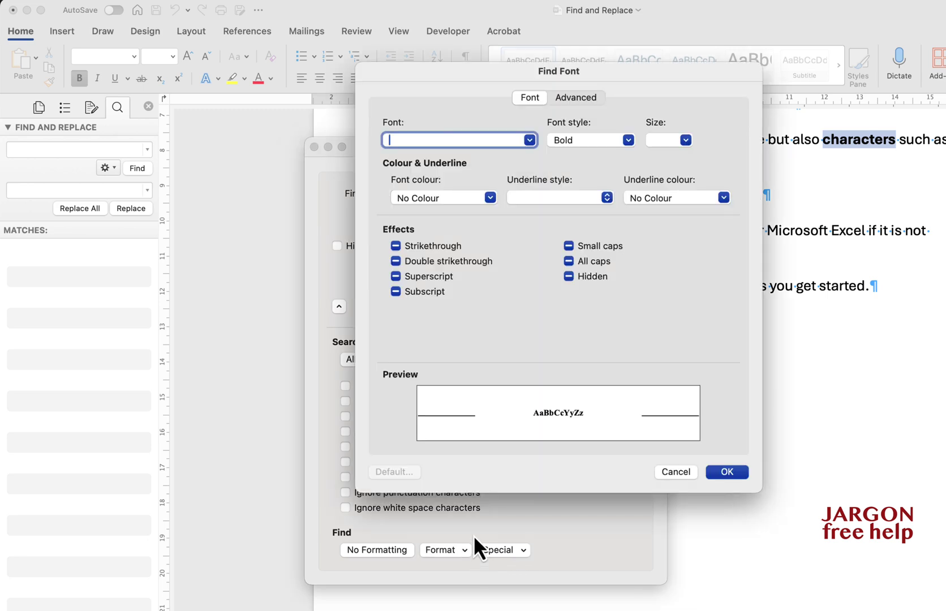
left_click(628, 140)
key("Up")
key("Return")
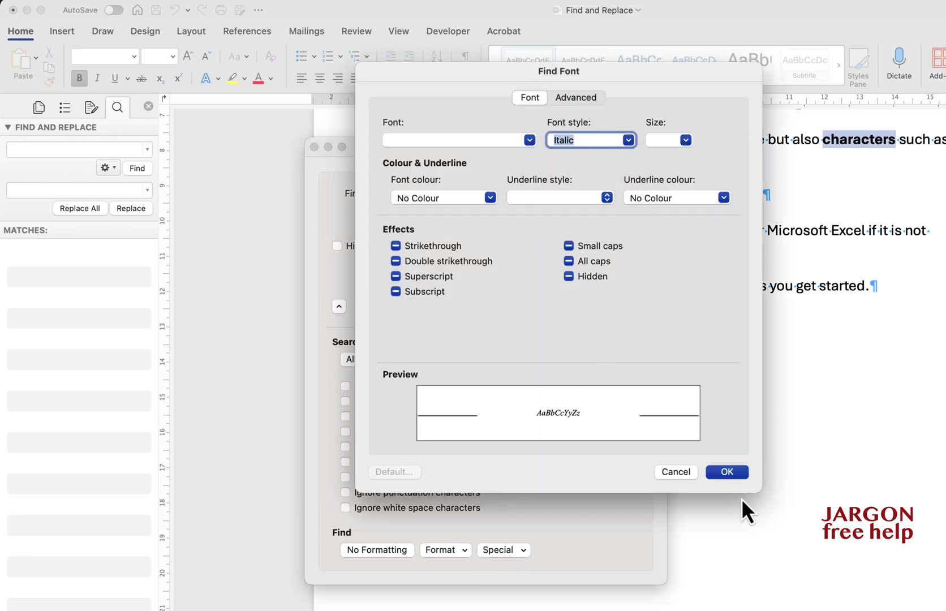
left_click(738, 474)
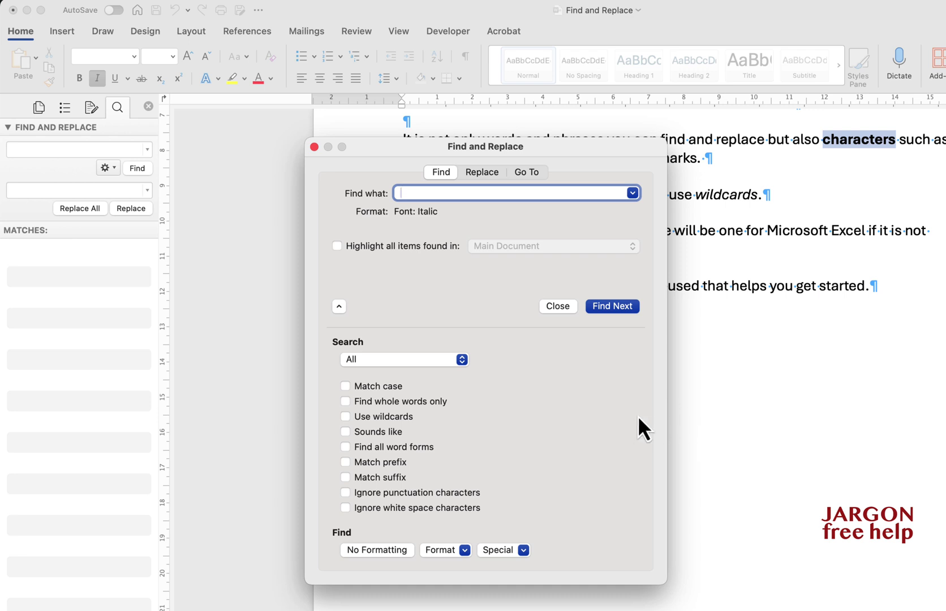
left_click(616, 307)
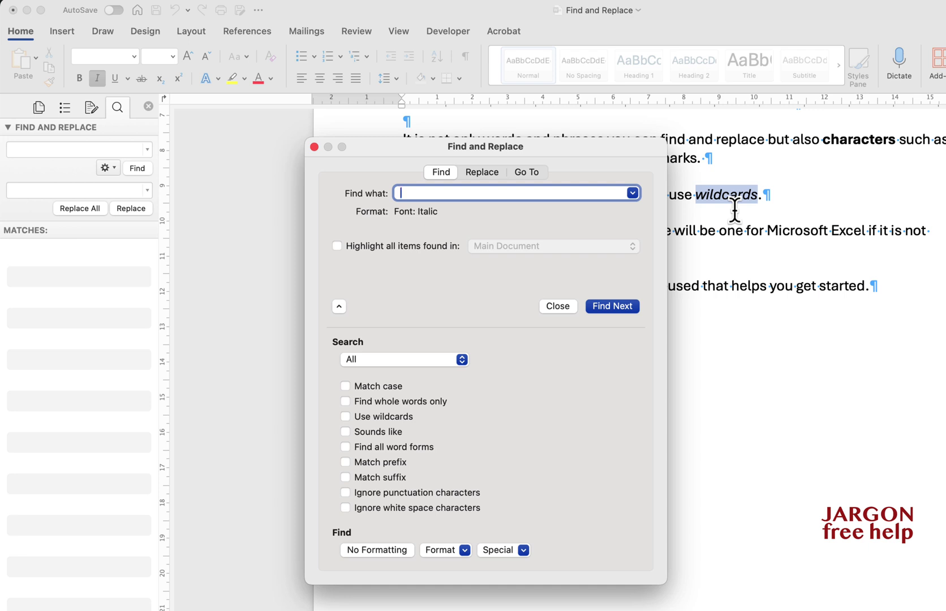
left_click(382, 553)
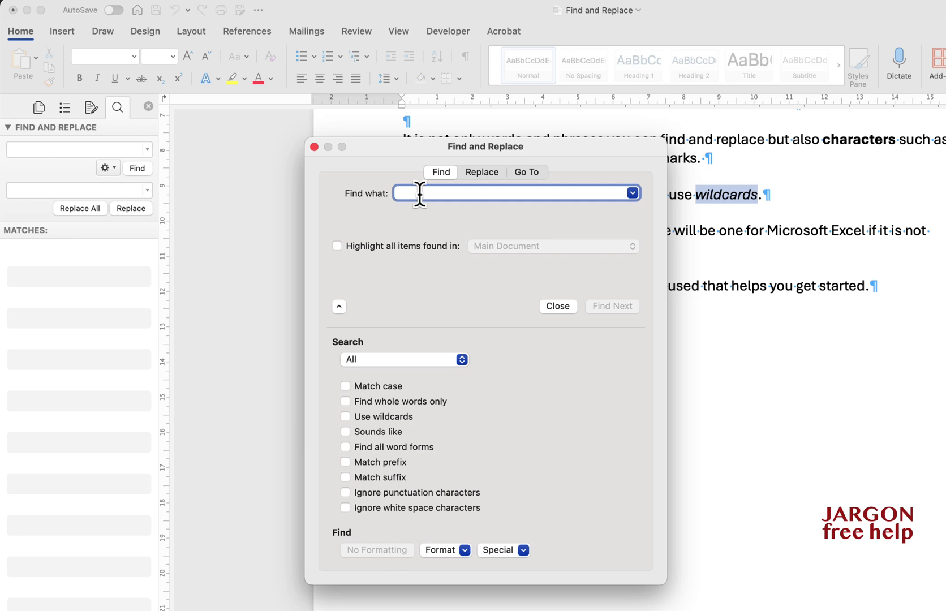
Close Find and Replace, deselect 'wildcards' and scroll to the top of the document
left_click(314, 146)
left_click(643, 266)
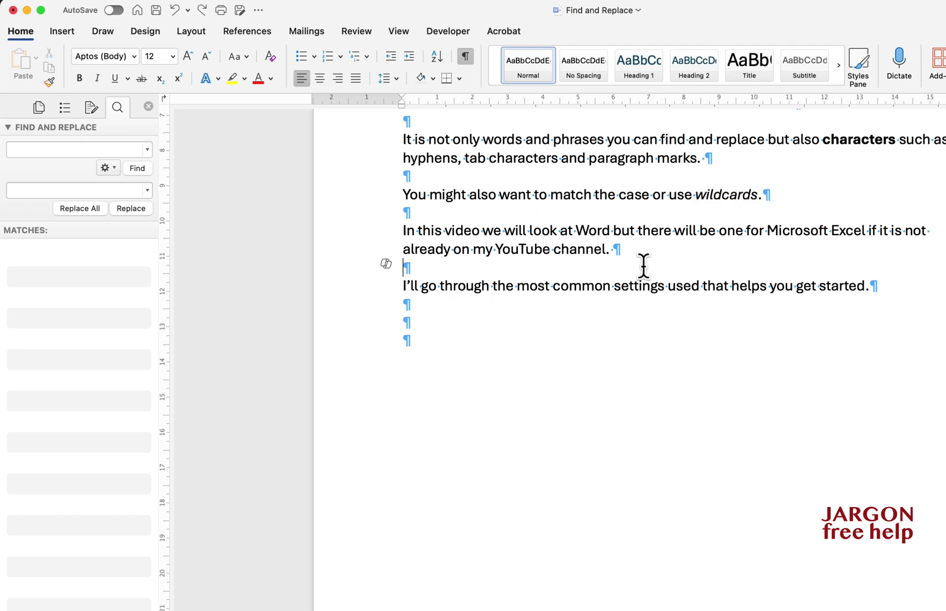
scroll(643, 266, "up", 8)
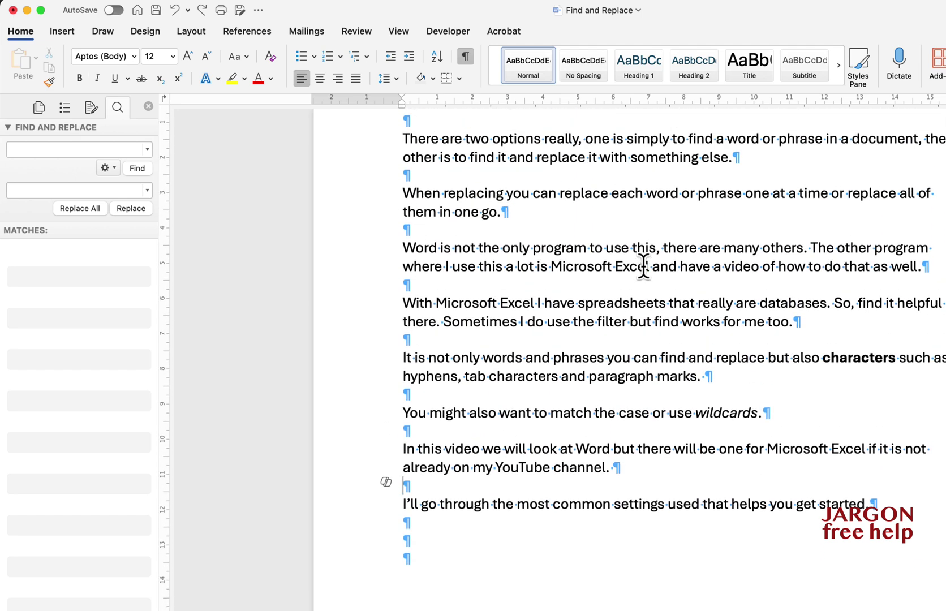
scroll(643, 266, "up", 2)
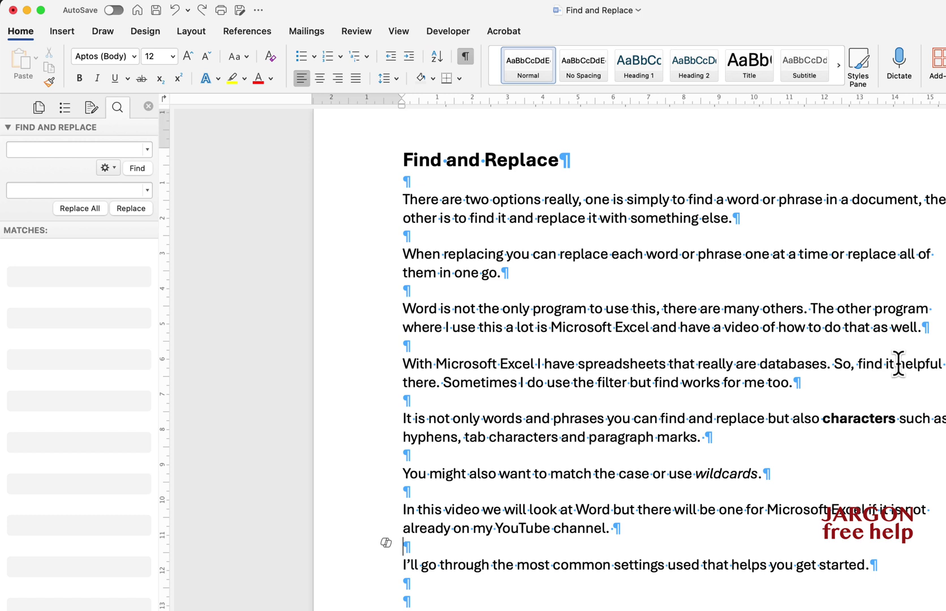
Highlight 'help' inside 'helpful' and 'helps', then clear the selection
left_click_drag(897, 364, 925, 365)
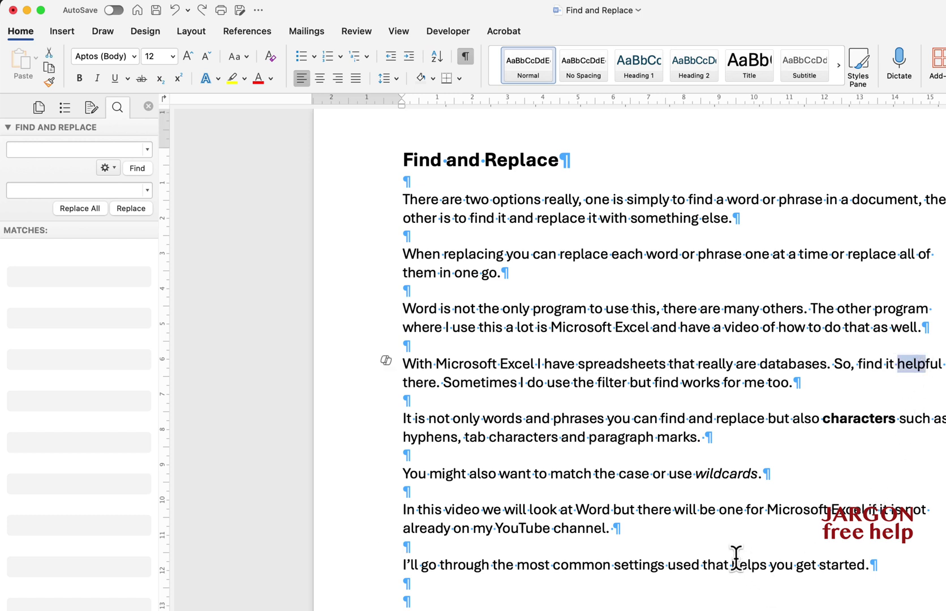
left_click_drag(732, 564, 757, 565)
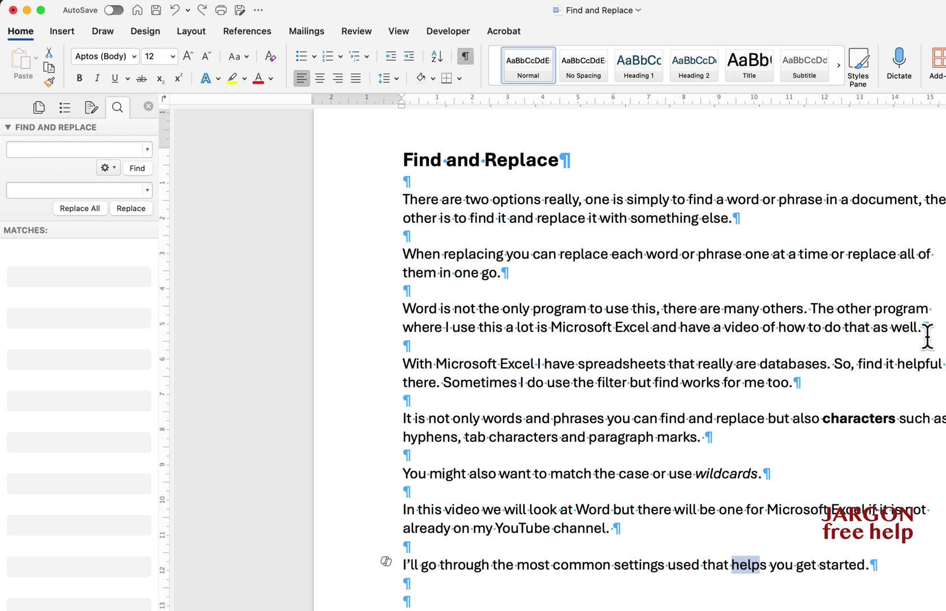
left_click(924, 363)
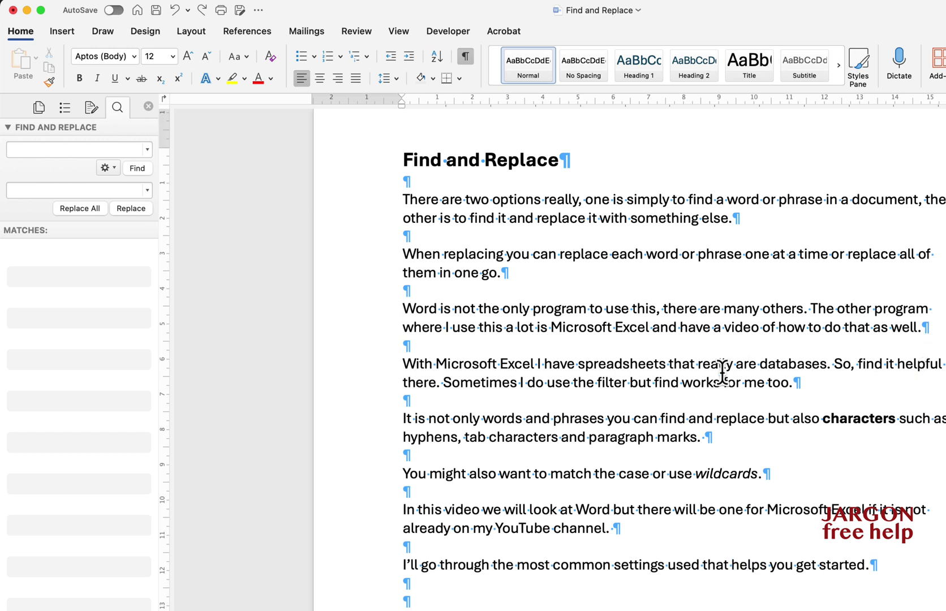